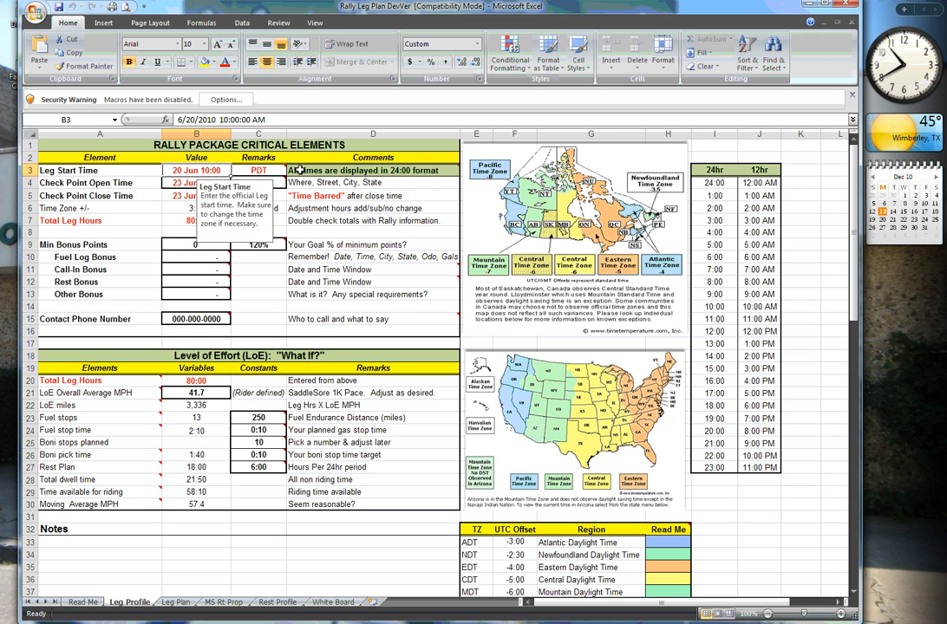
Step: Enable the workbook's disabled macro content
click(228, 99)
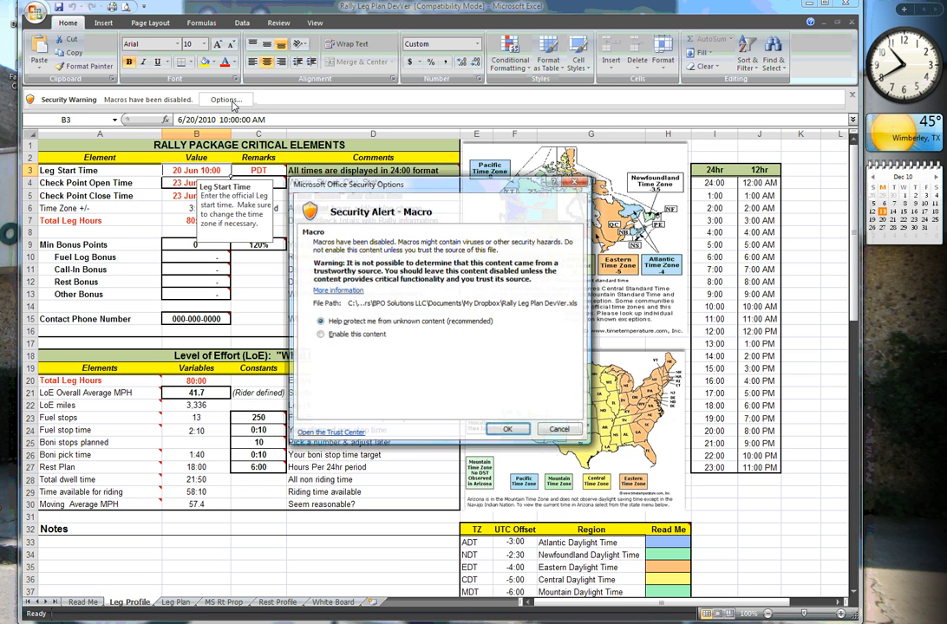
click(320, 334)
key(Return)
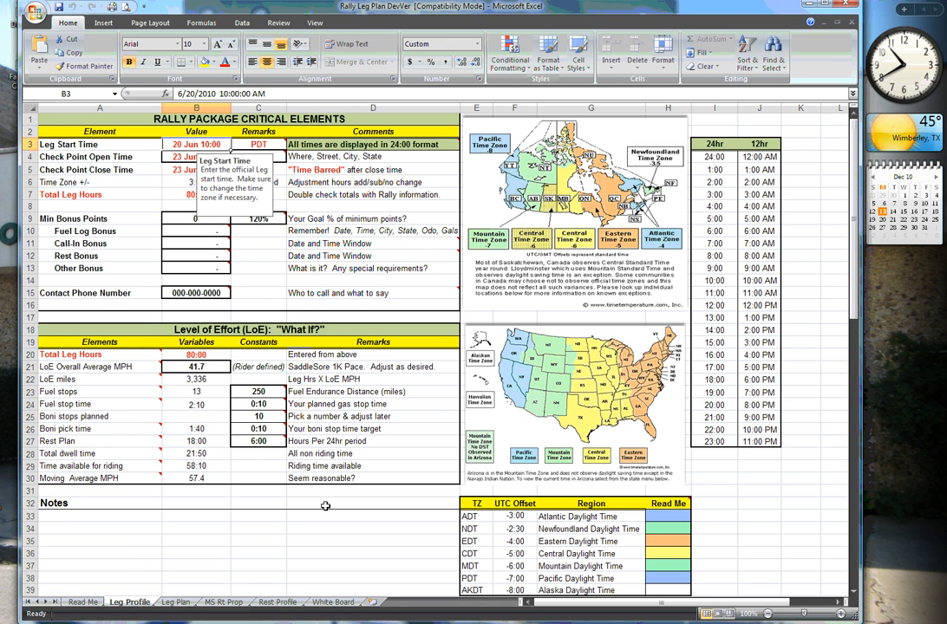
Step: Try PDT and CDT as the Check Point Open Time's time zone, and return it to EDT
click(188, 158)
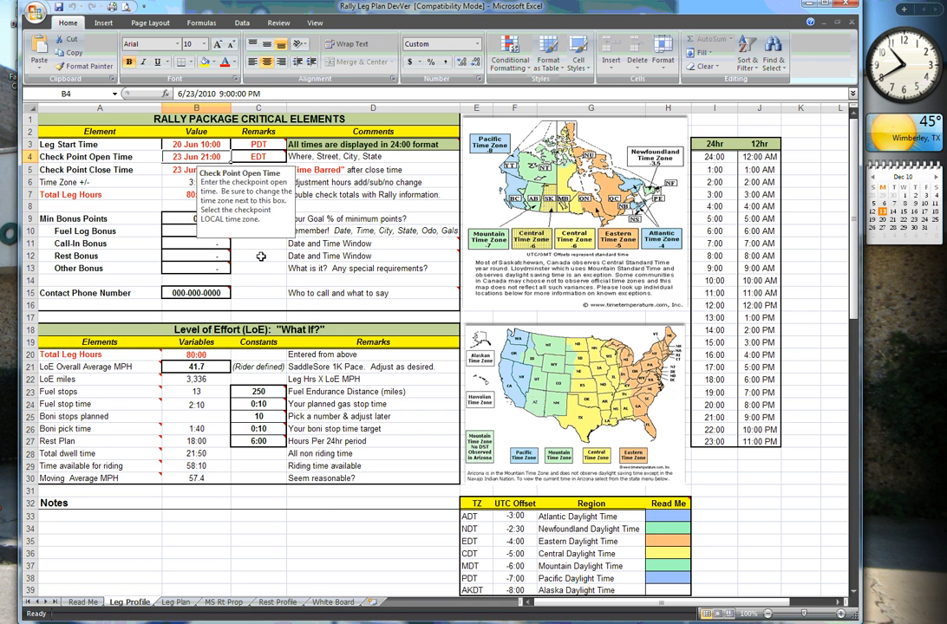
click(262, 256)
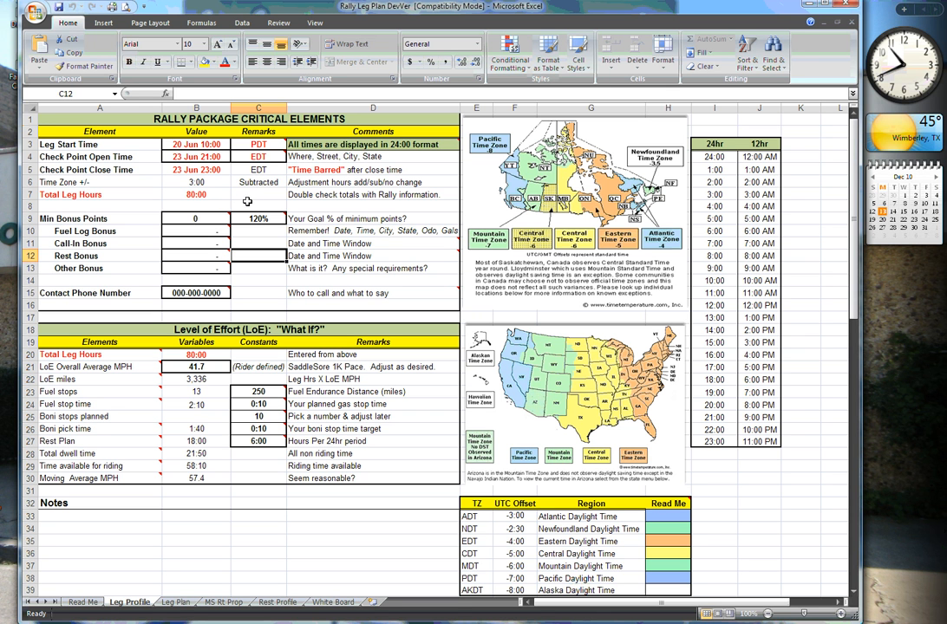
mouse_move(272, 157)
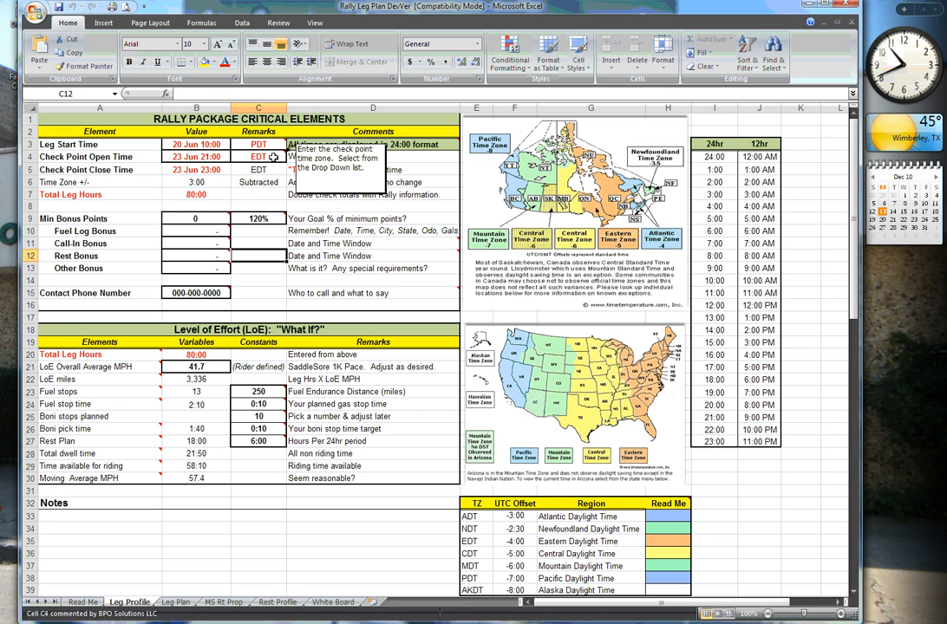
click(272, 157)
click(293, 157)
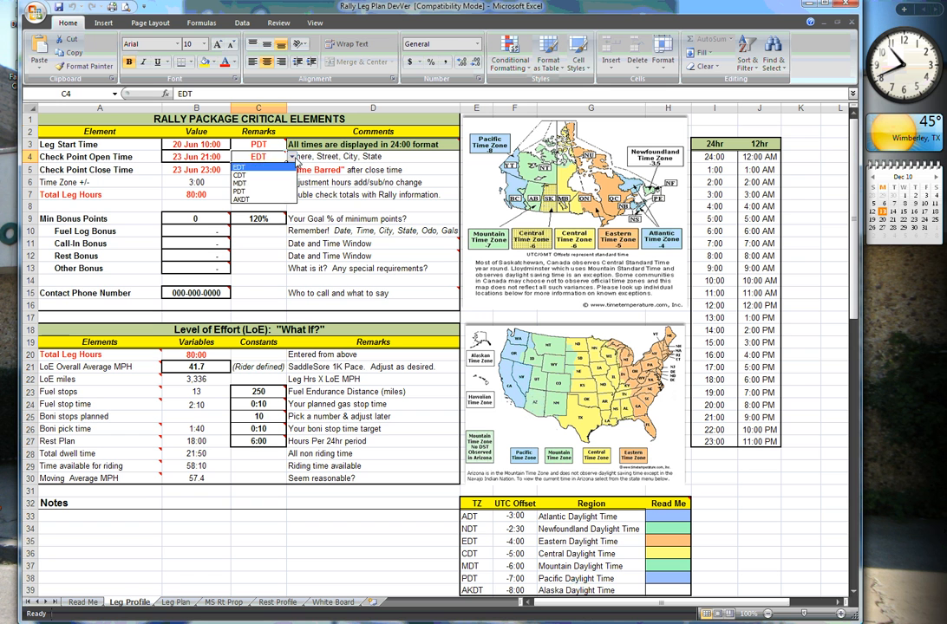
click(279, 192)
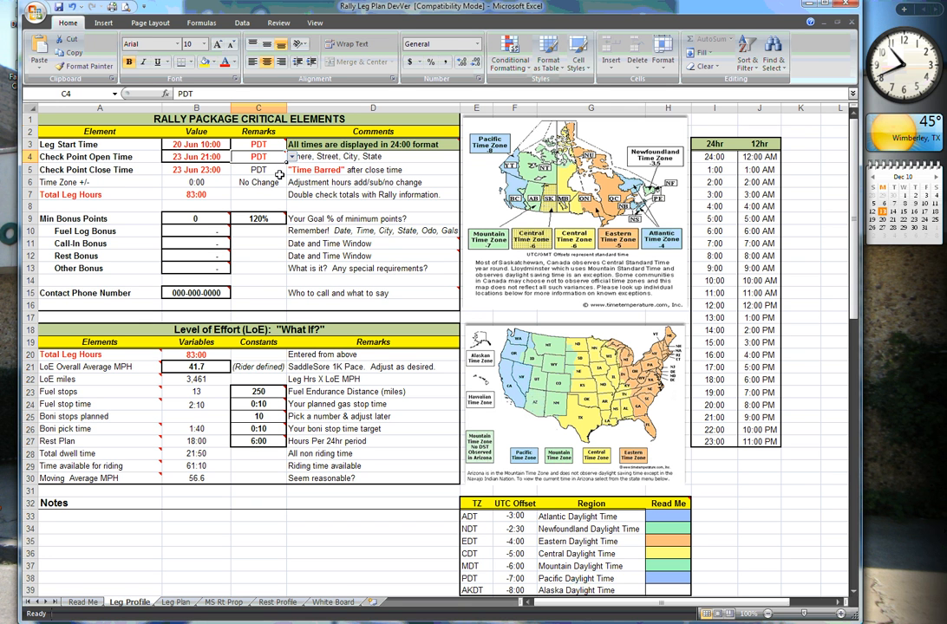
click(292, 157)
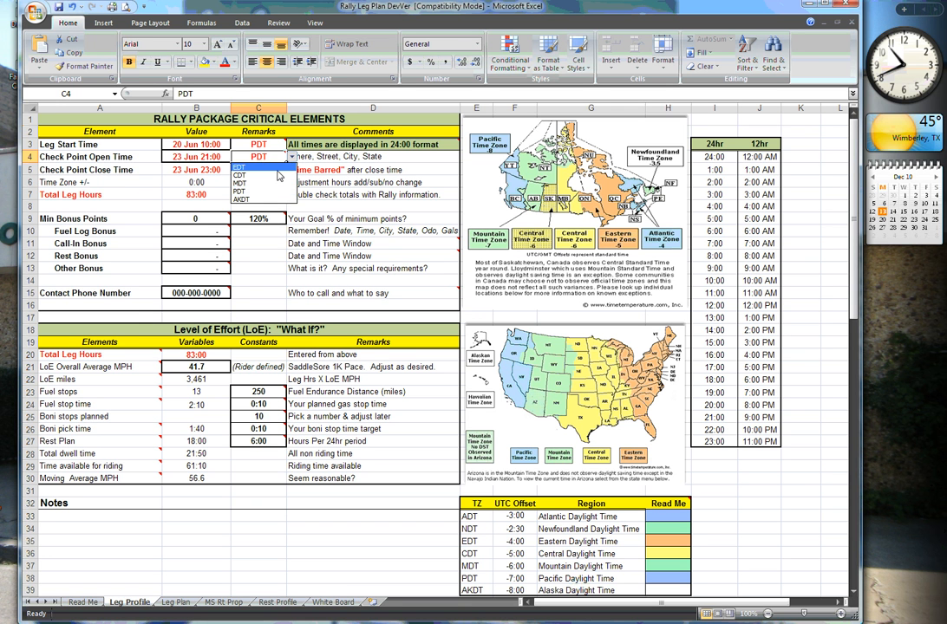
click(240, 166)
click(293, 157)
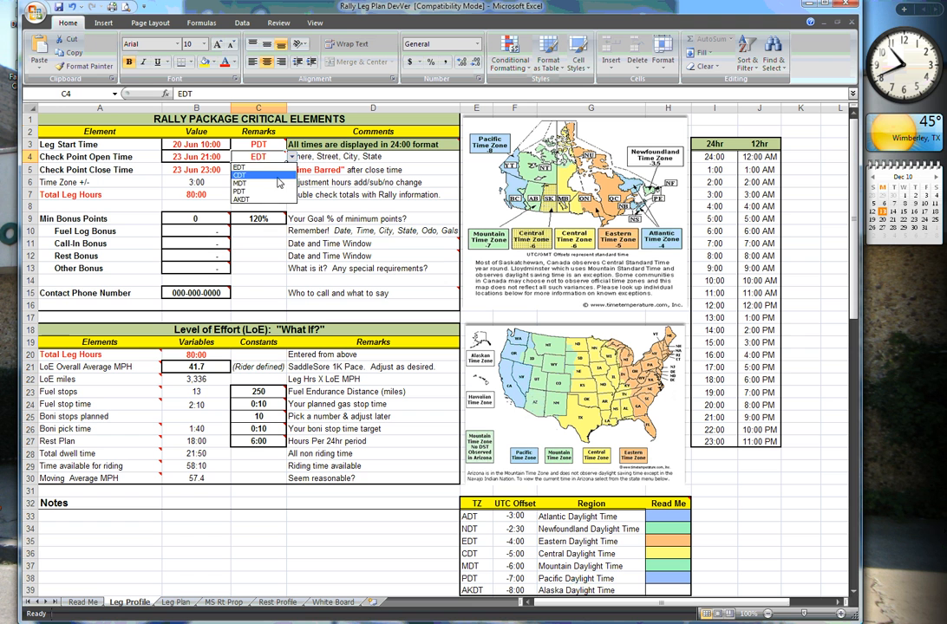
click(240, 156)
click(292, 158)
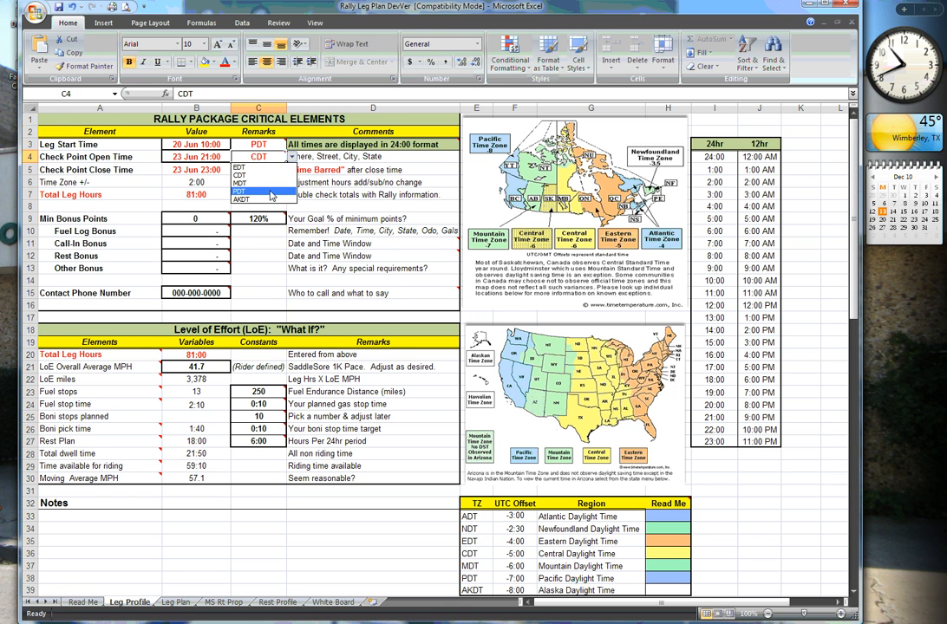
click(240, 166)
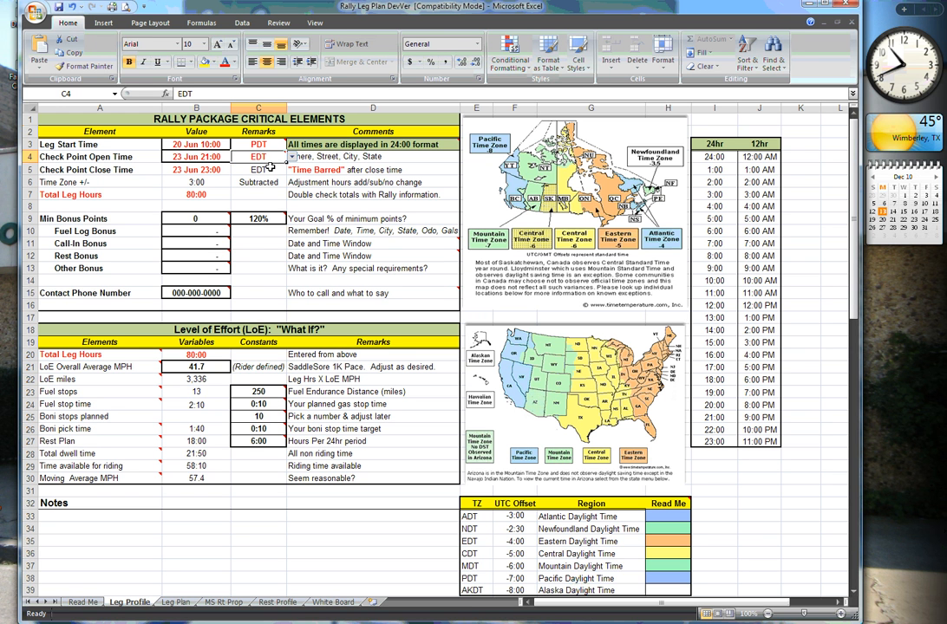
Step: Set Min Bonus Points to 3000 and the Fuel Log Bonus to 500
mouse_move(210, 219)
click(215, 218)
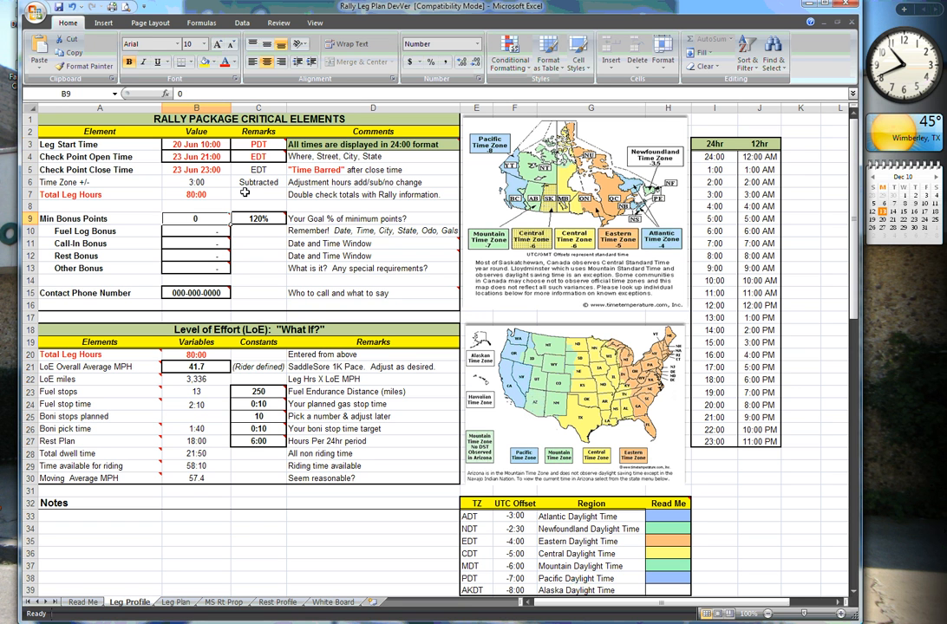
text(3000)
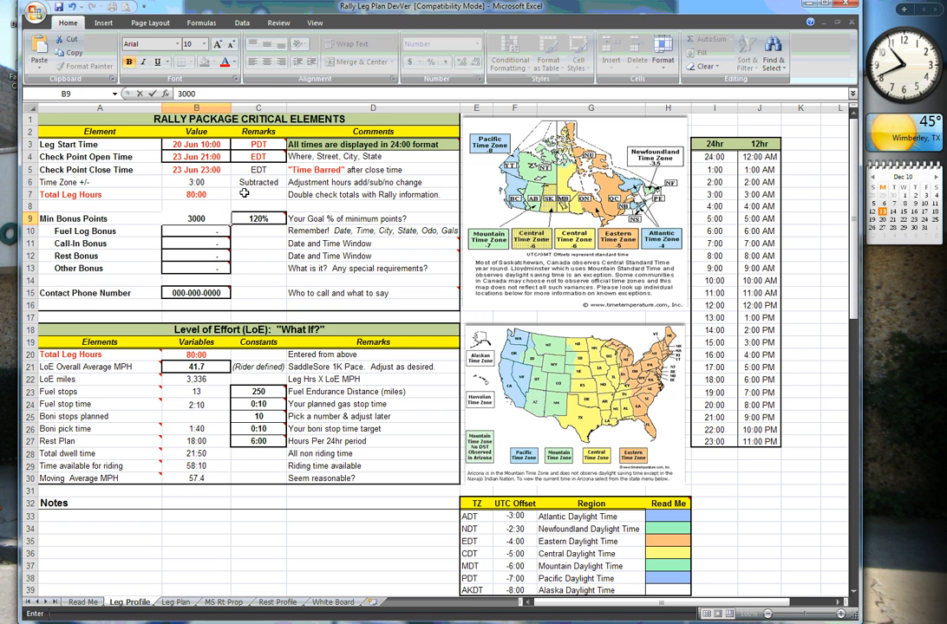
key(Return)
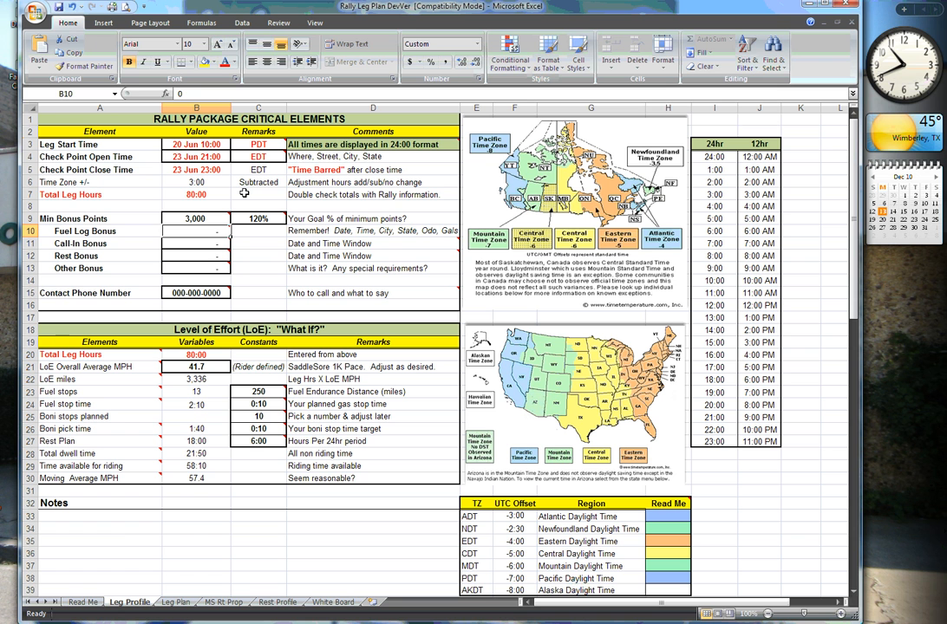
text(500)
key(Return)
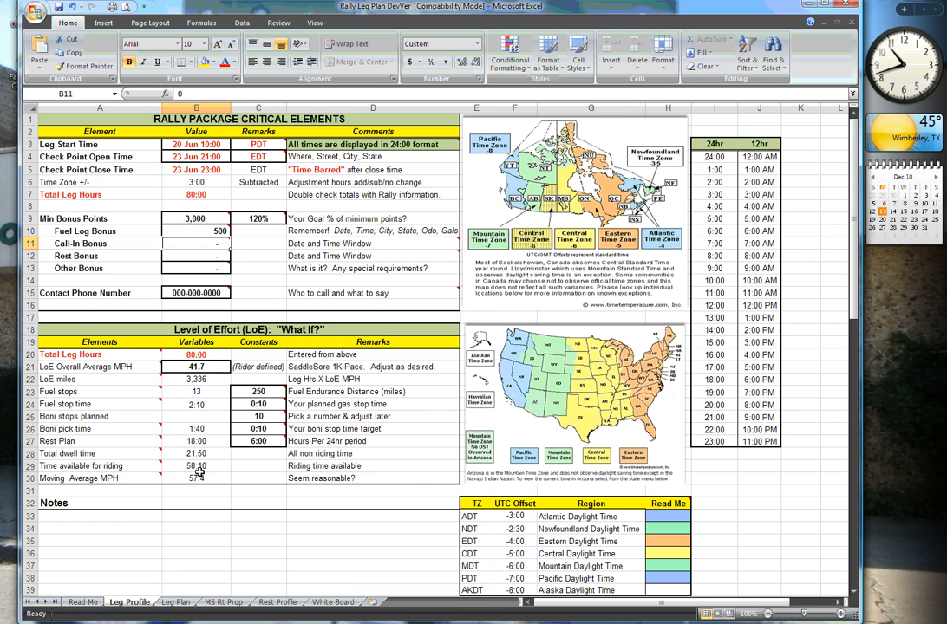
Step: Set the Fuel Endurance Distance constant for fuel stops to 335 miles
click(246, 466)
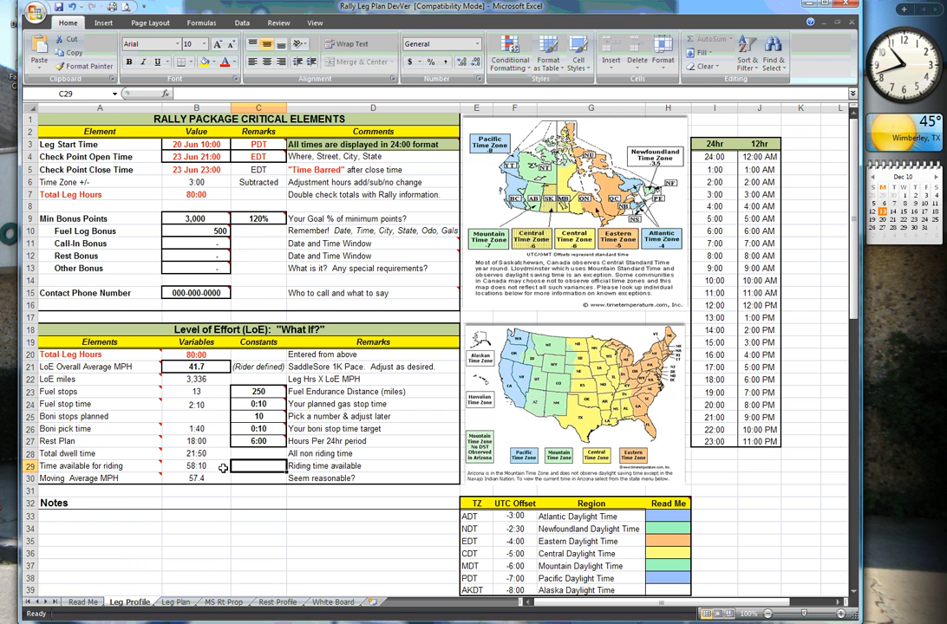
click(259, 392)
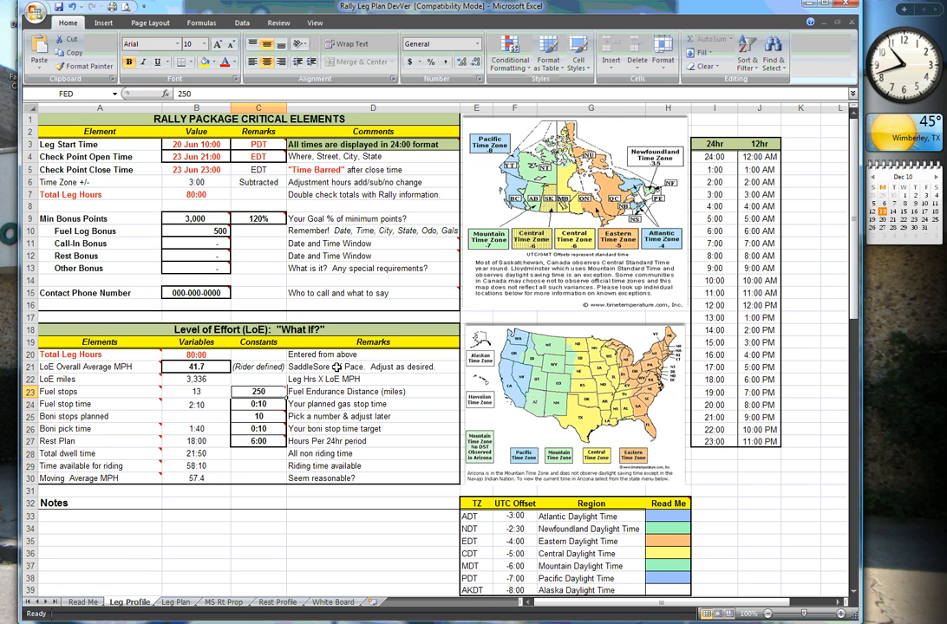
text(335)
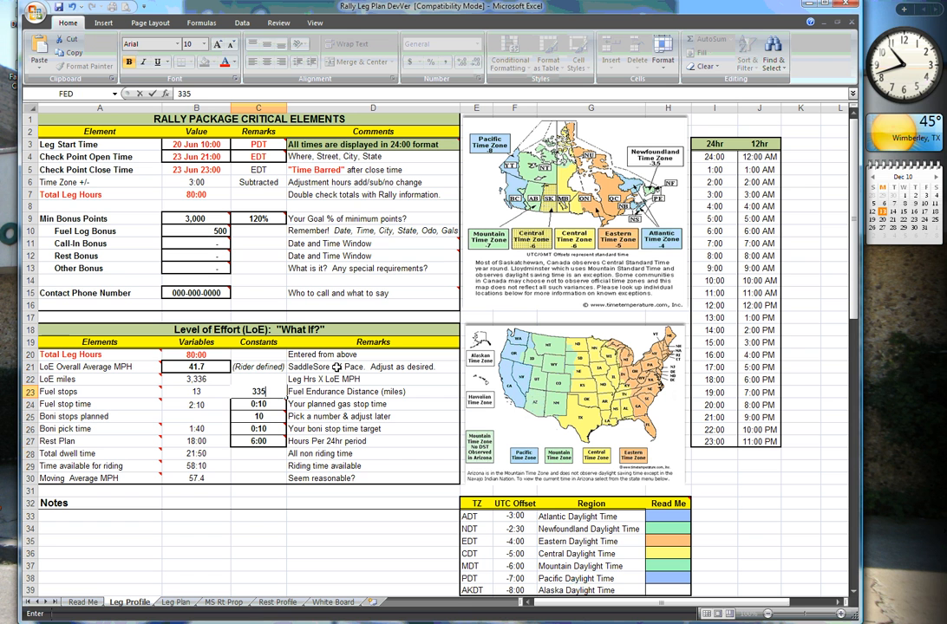
key(Return)
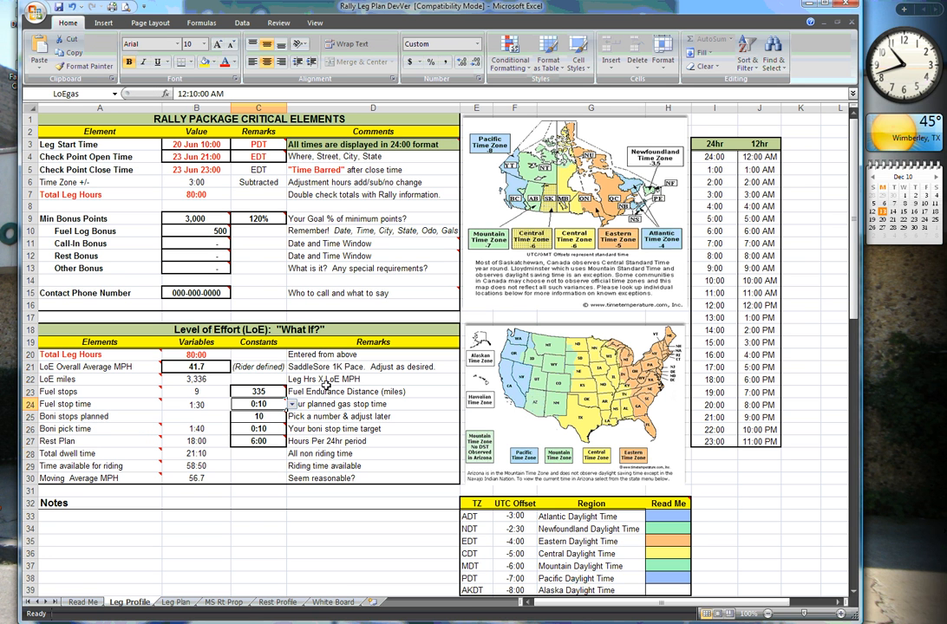
Step: Try 0:15 and 0:05 as the planned fuel stop time, and return it to 0:10
click(293, 404)
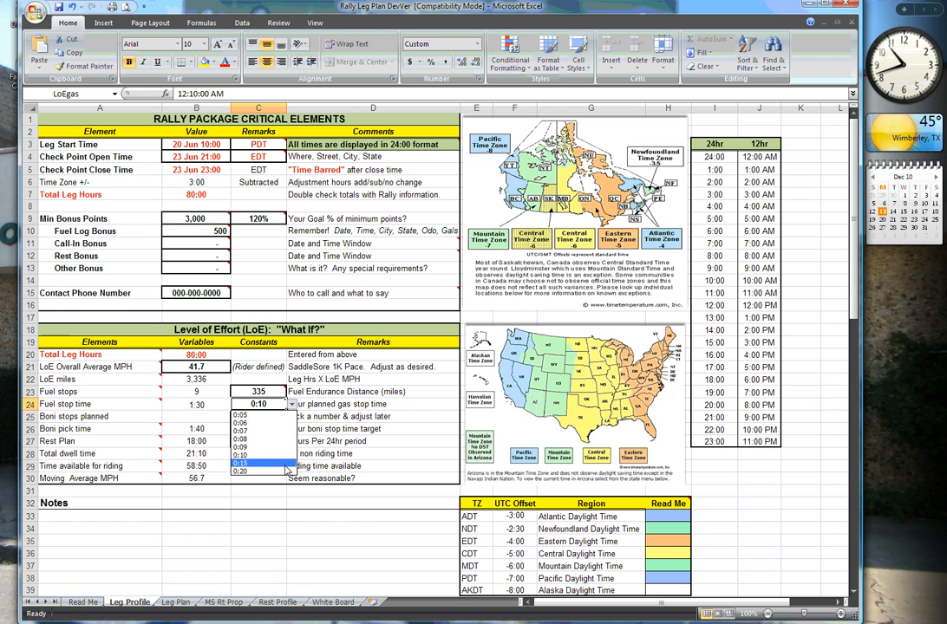
click(285, 471)
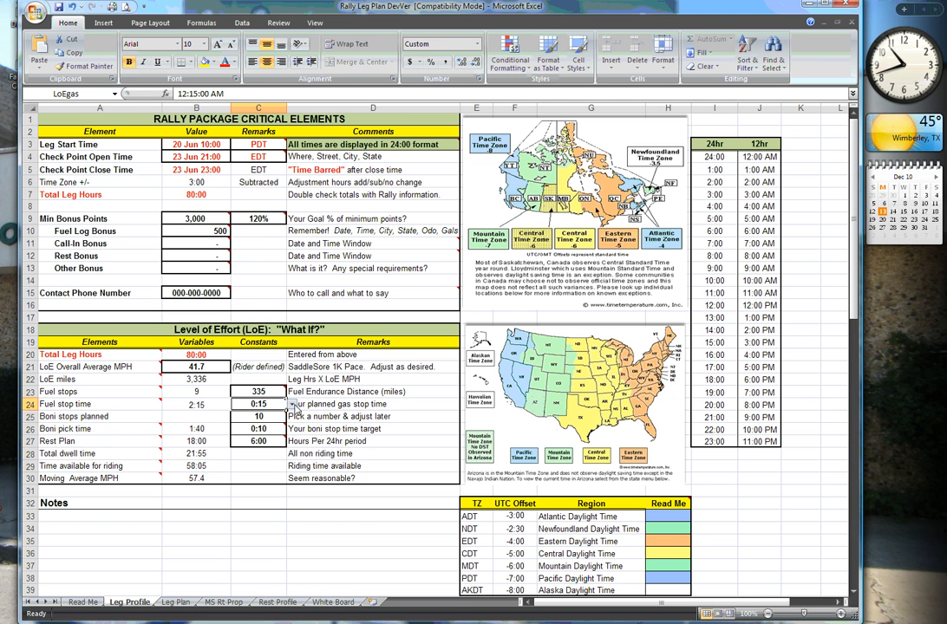
click(293, 404)
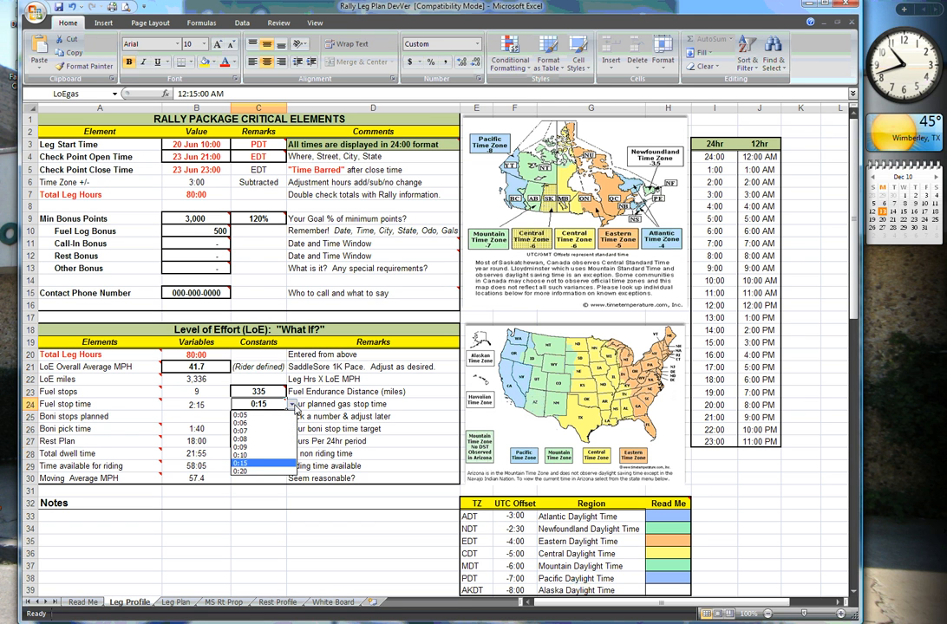
click(260, 415)
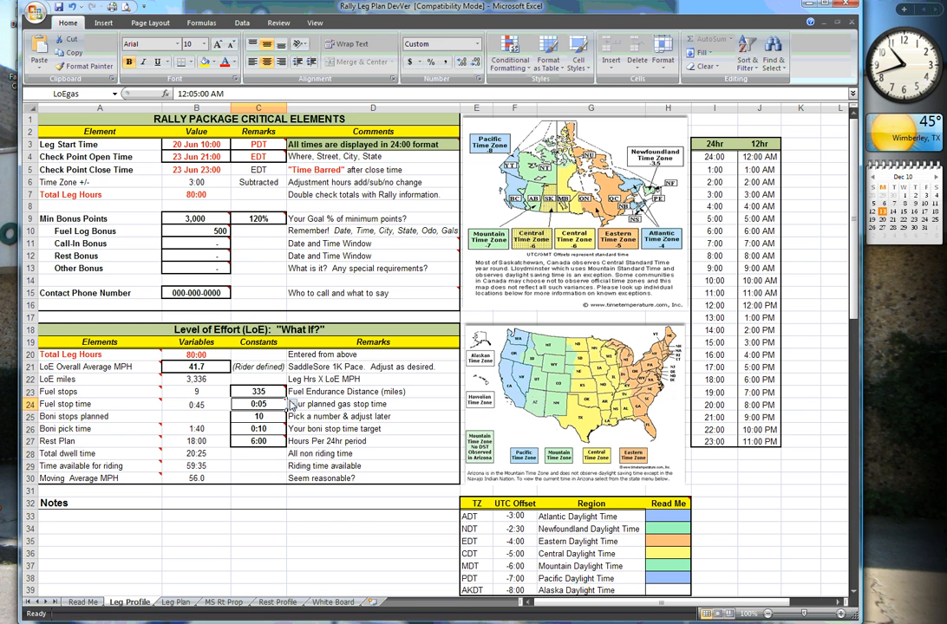
click(293, 404)
click(297, 414)
Step: Examine the Rest Plan's hours per 24-hour period and the formula behind its total
click(271, 441)
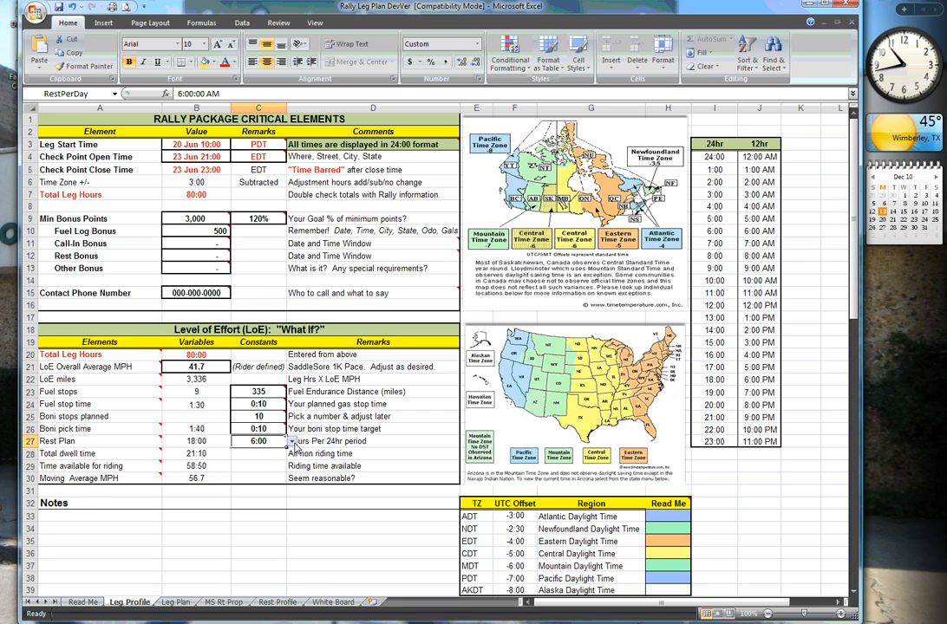
mouse_move(272, 442)
key(Left)
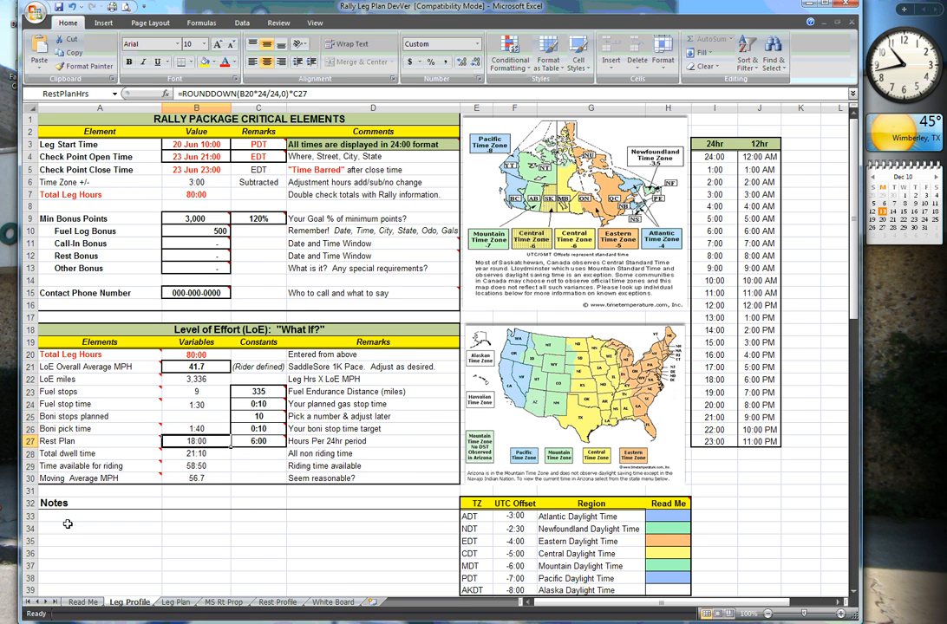
Step: Select the first cell under Notes, preview the Leg Profile printout, and return to the worksheet
click(96, 519)
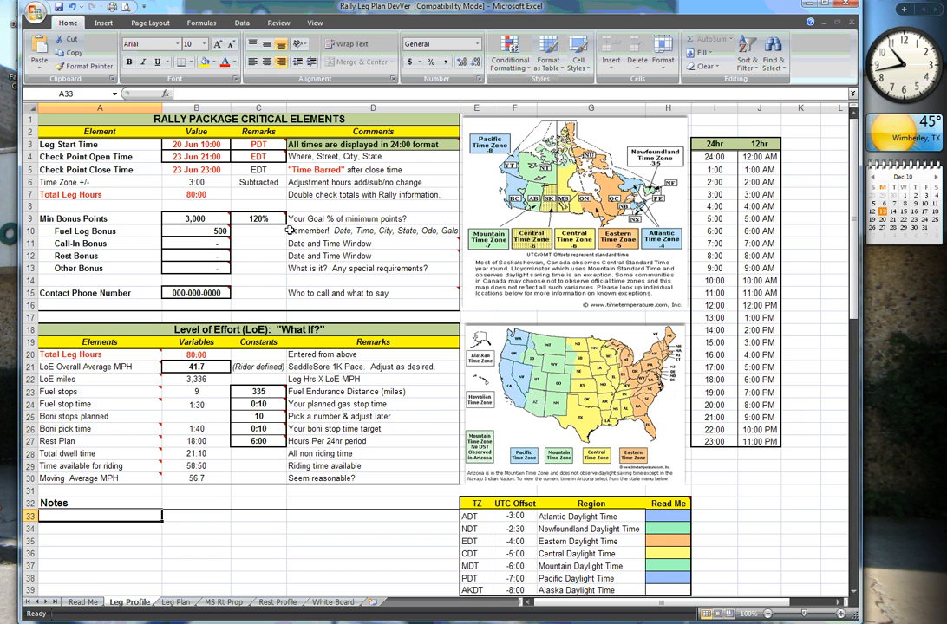
click(126, 7)
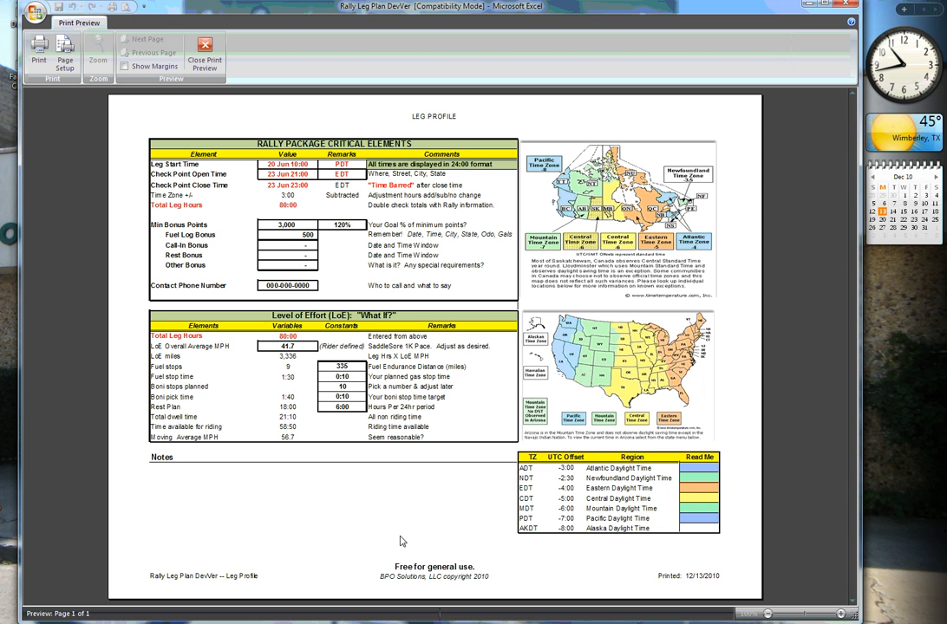
click(207, 50)
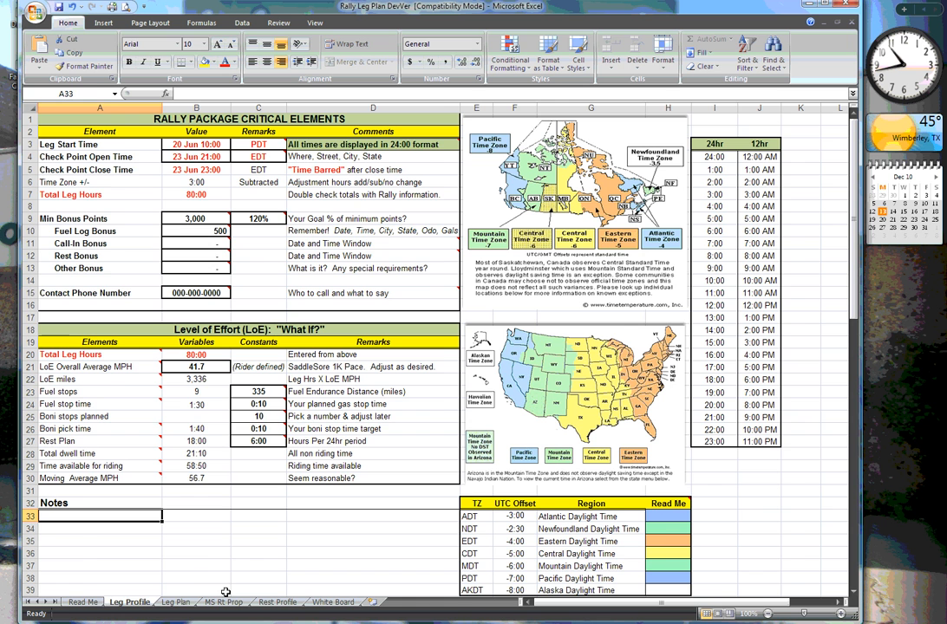
Step: On the Leg Plan sheet, try MDT as the MC Clock Leg Start Time's time zone, and settle on CDT
click(175, 602)
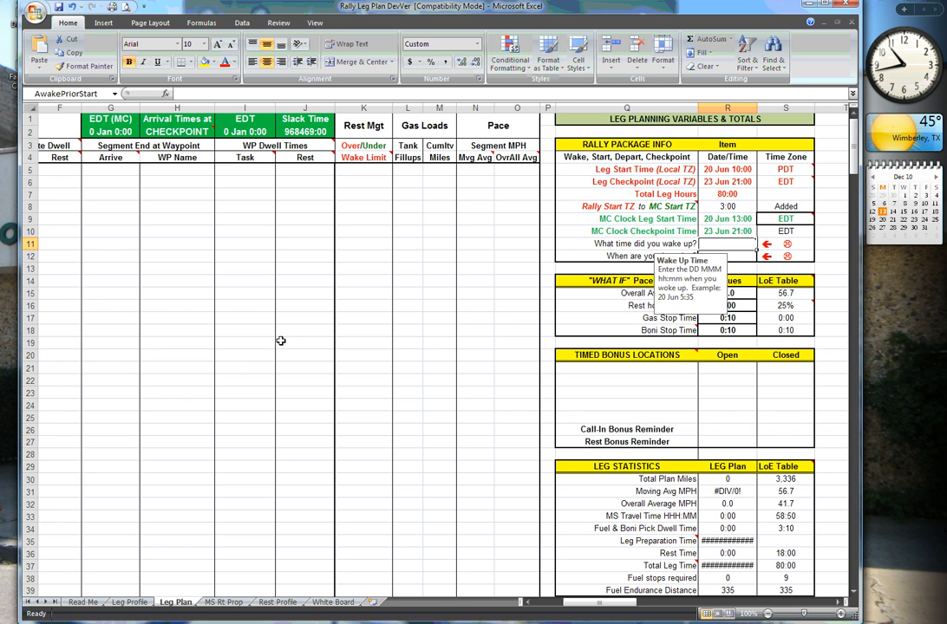
click(803, 220)
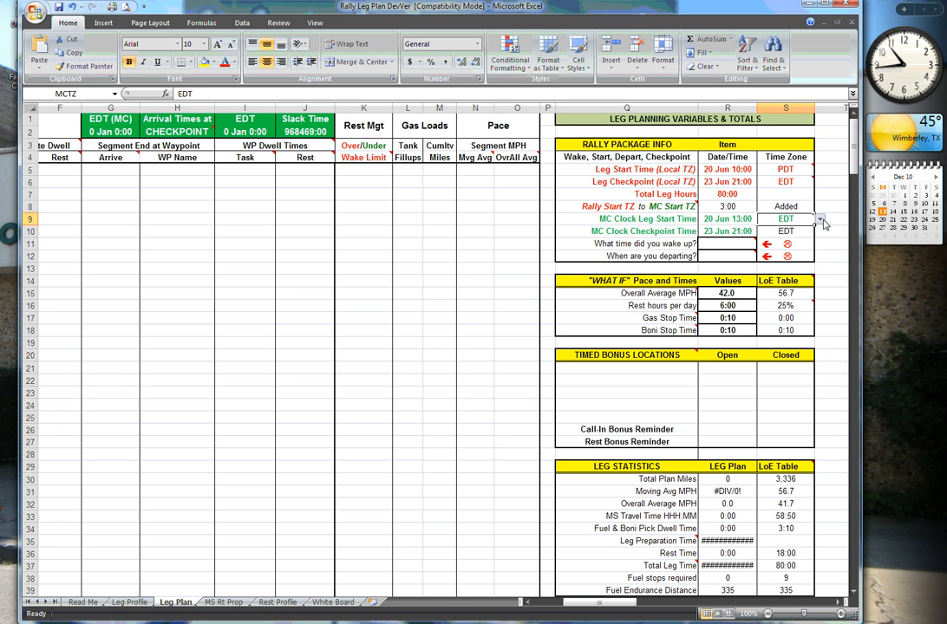
click(819, 219)
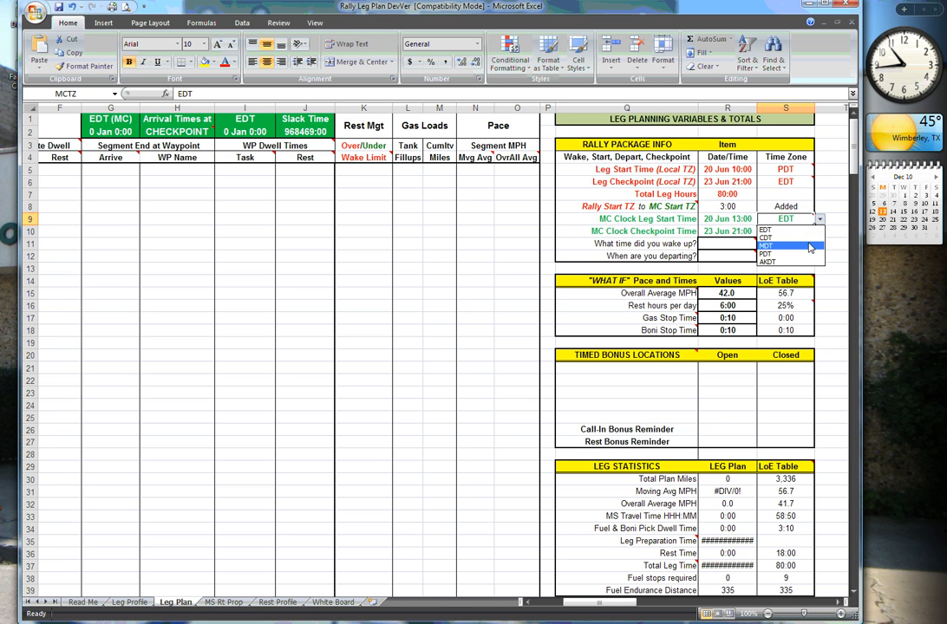
click(810, 248)
click(819, 220)
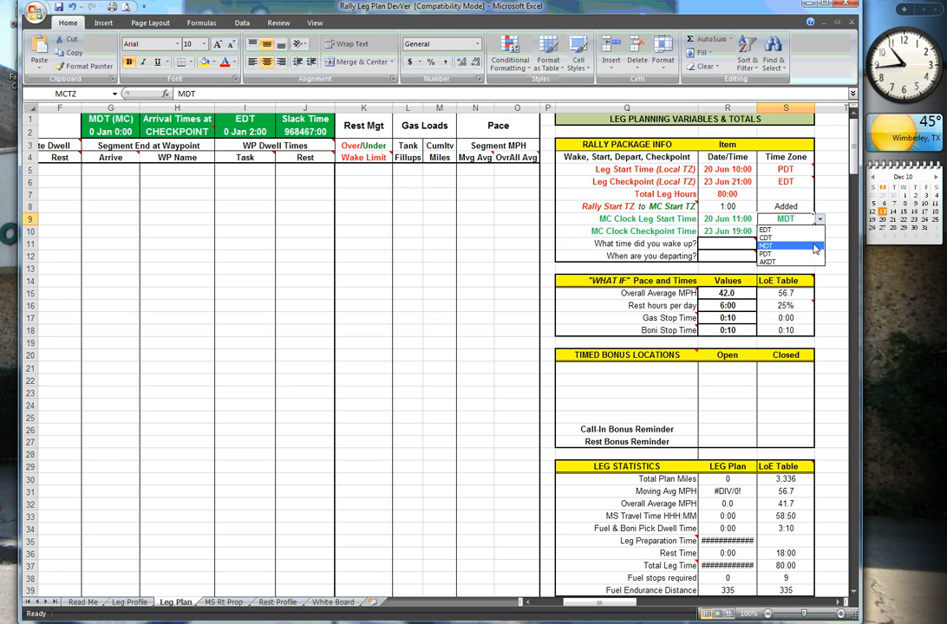
click(794, 238)
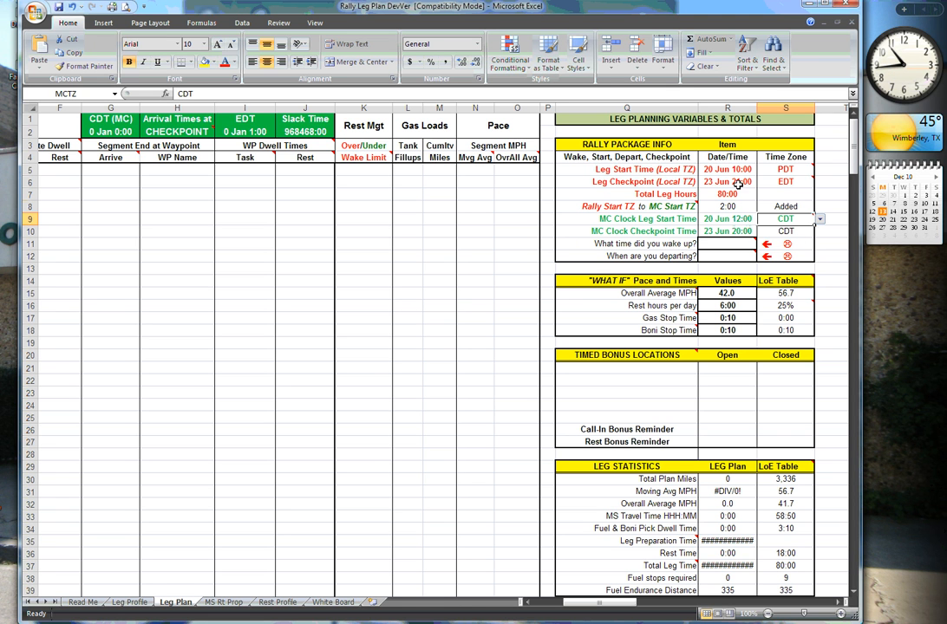
Step: Enter 20 Jun 6:30 as the wake-up time and 20 Jun 12:00 as the departure time in the rally package info
click(731, 243)
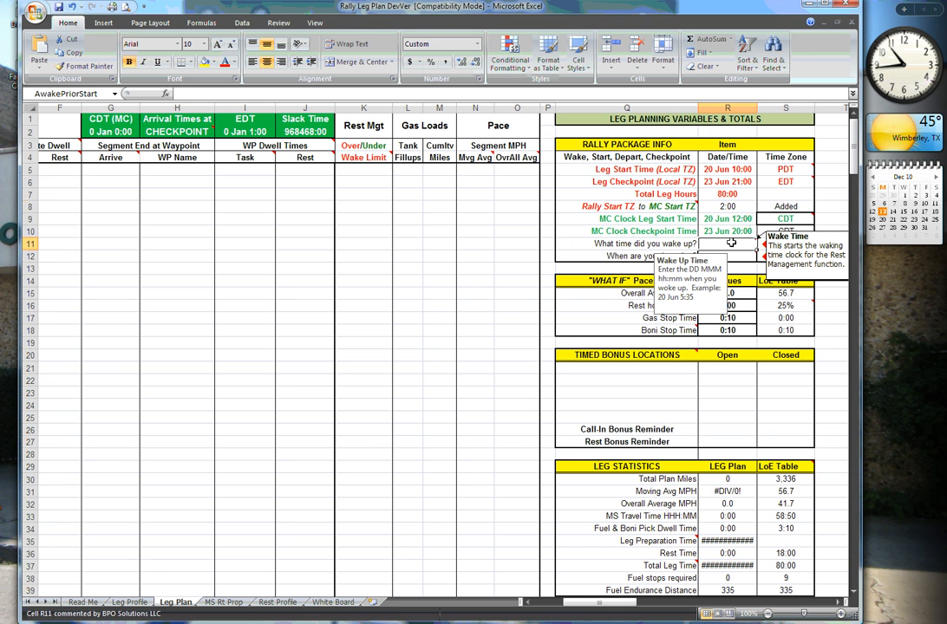
text(20 jun)
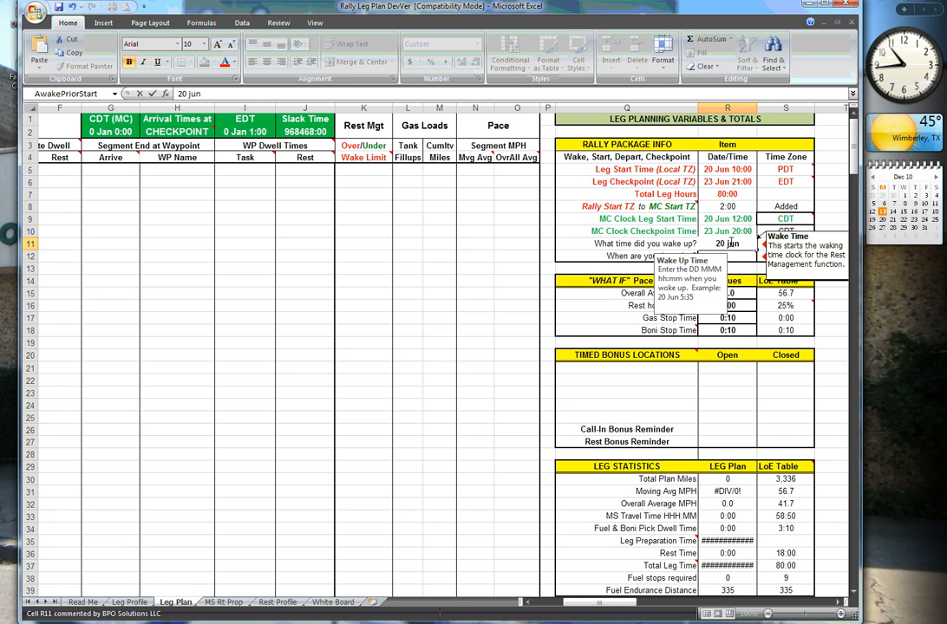
text( 6:30)
key(Return)
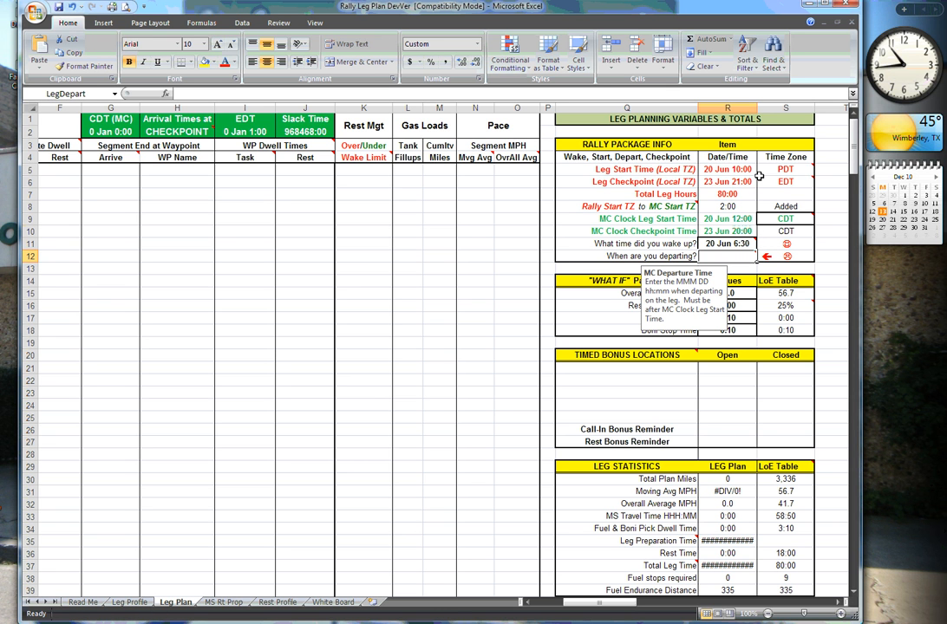
mouse_move(732, 257)
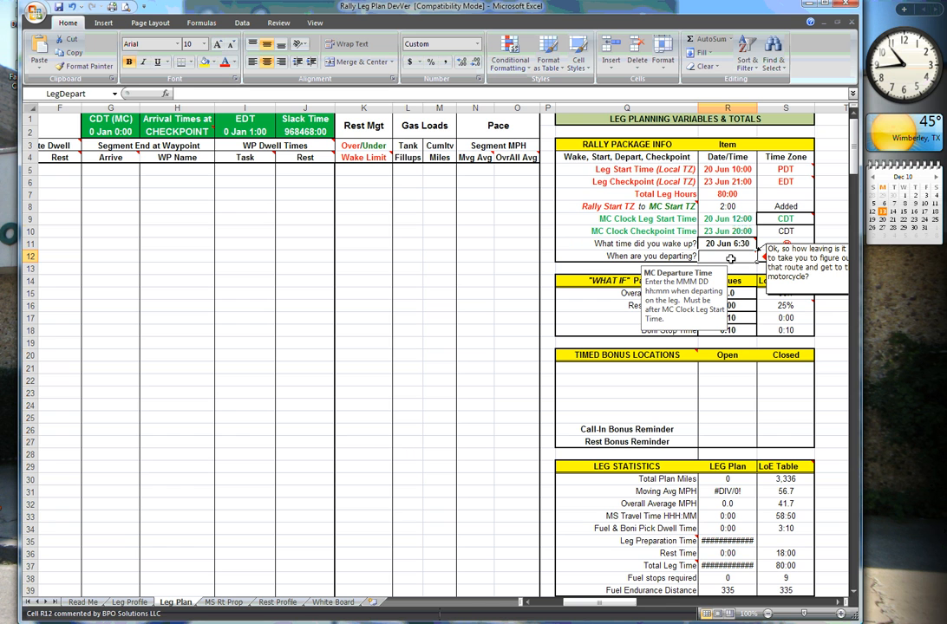
text(20 j)
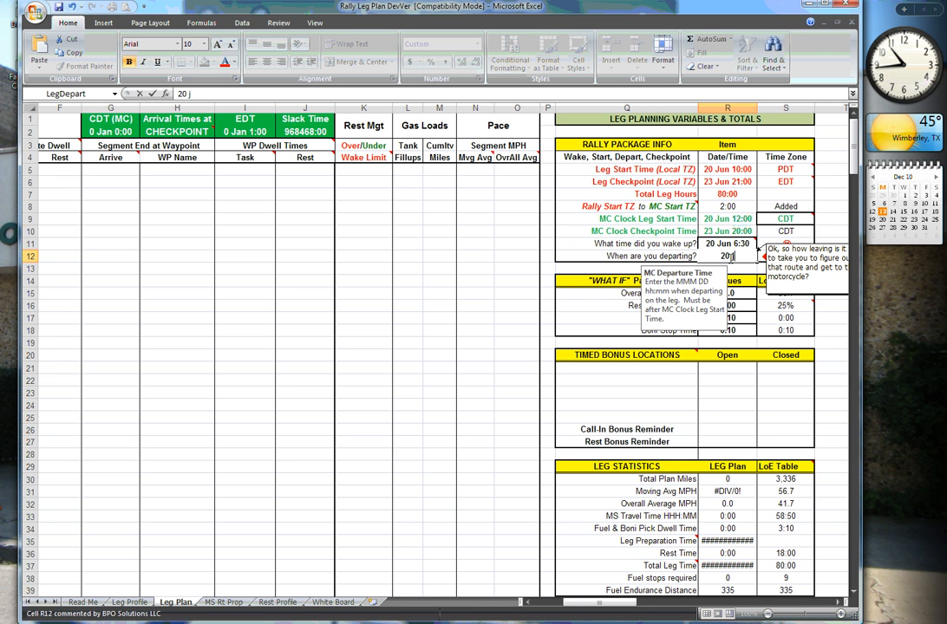
text(un 12:00)
key(Return)
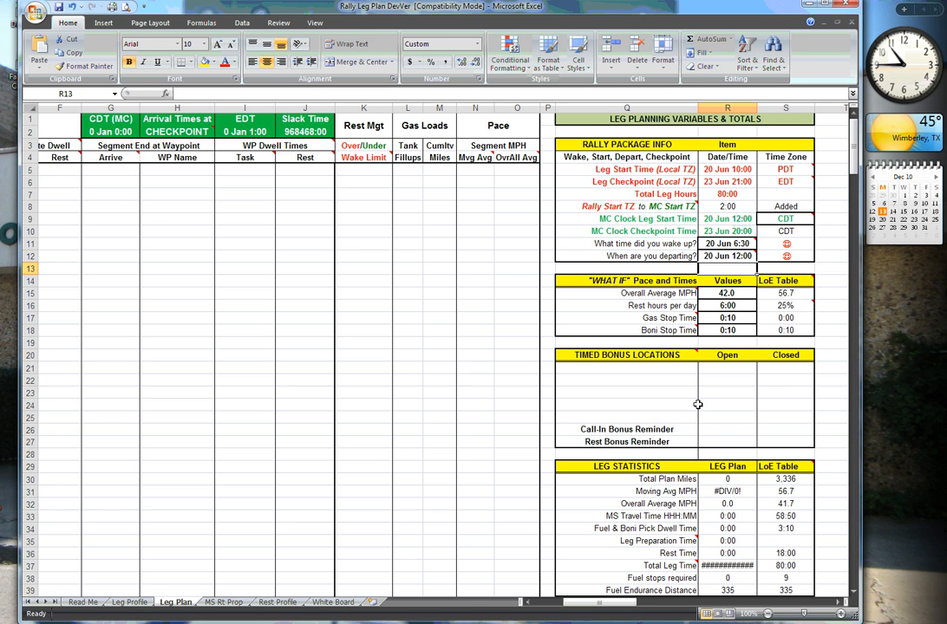
Step: Examine the formula behind the daily rest percentage and the bonus point and rest management statistics lower on the Leg Plan sheet
click(784, 305)
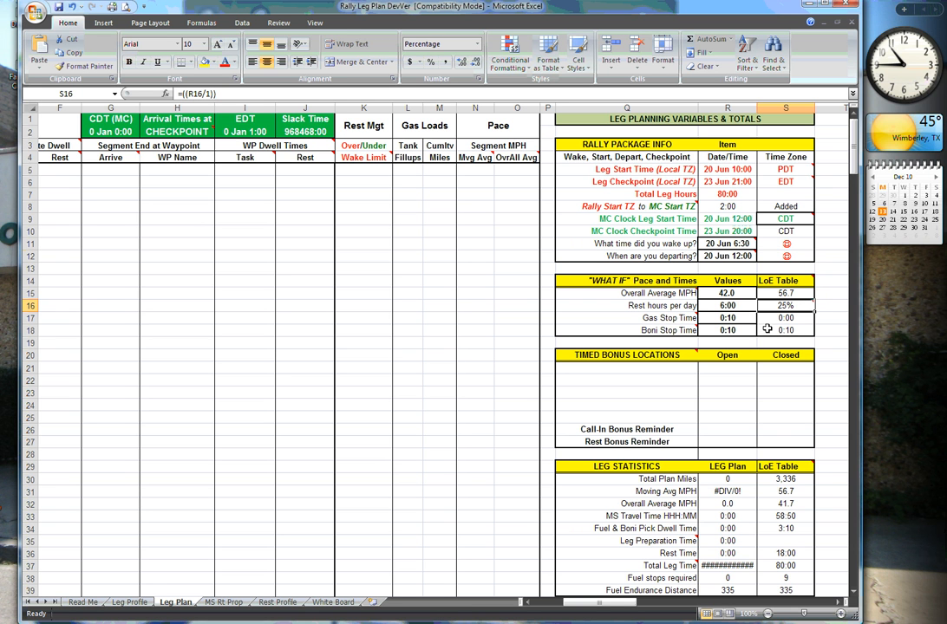
mouse_move(774, 314)
drag(853, 139, 850, 186)
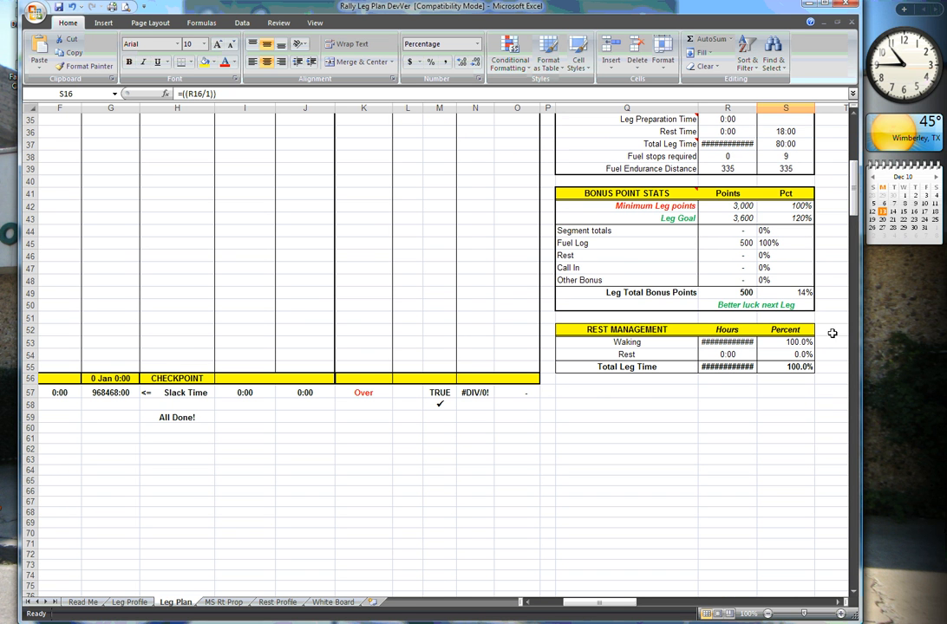
scroll(728, 182, up, 11)
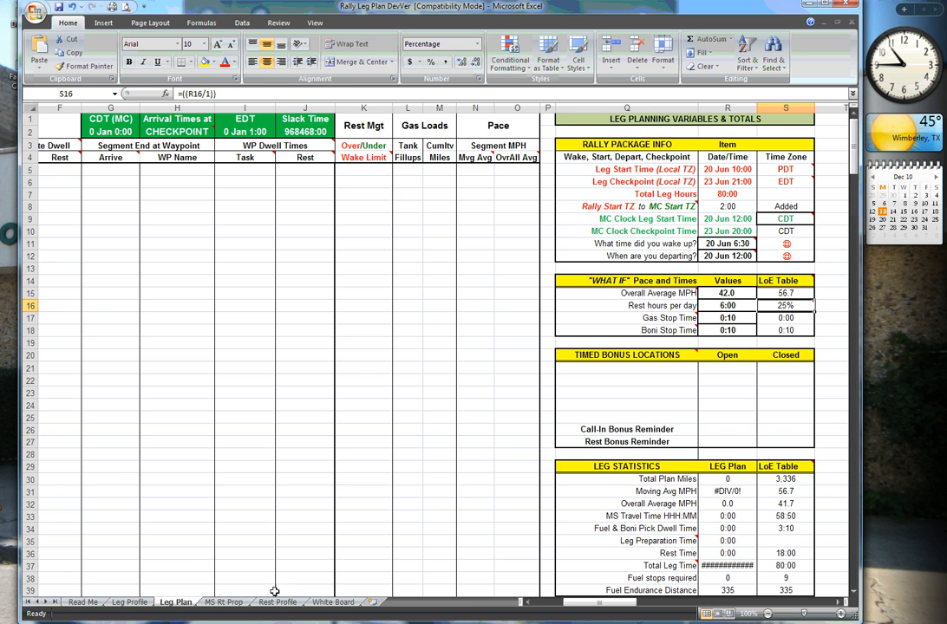
Step: Show the MS Rt Prop sheet, switch to MapSource and load the recent IBR11 Leg1 file
click(225, 602)
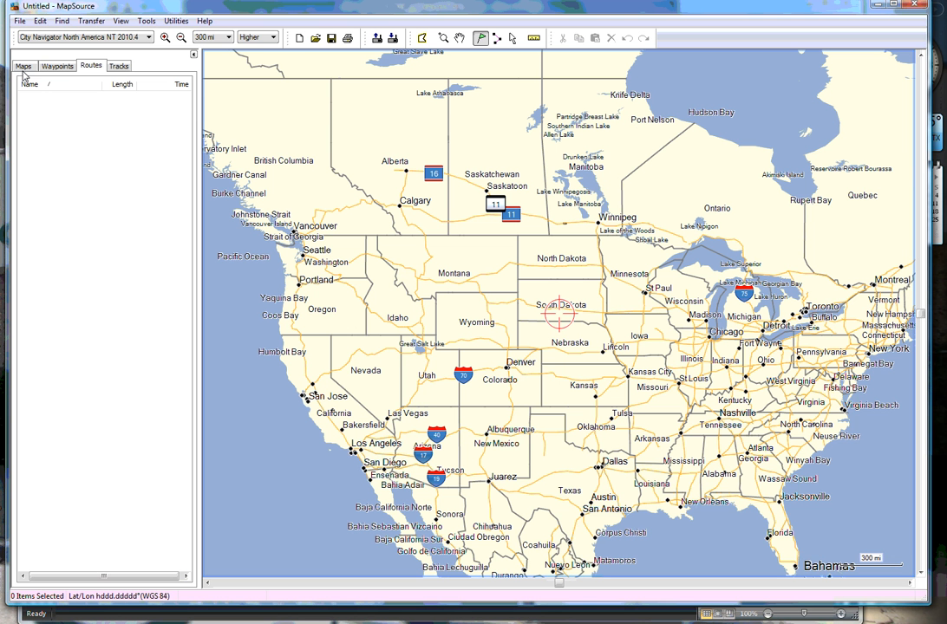
click(19, 20)
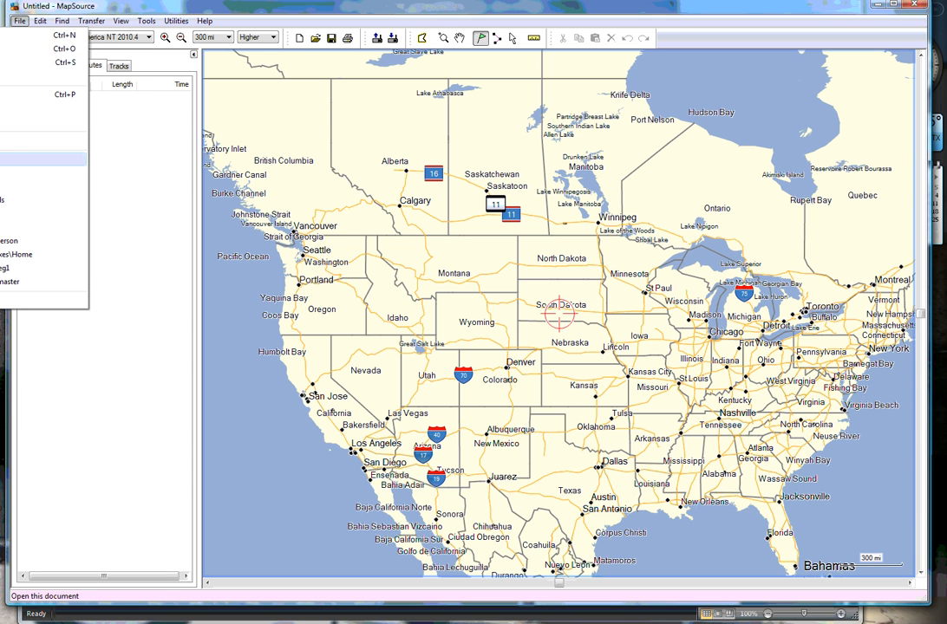
click(30, 159)
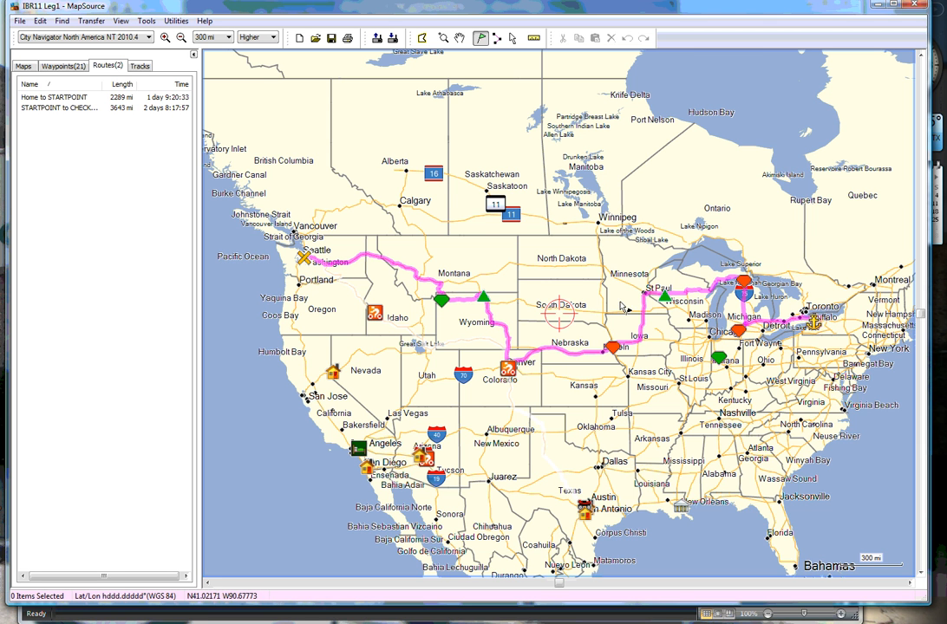
Step: Copy all directions of the STARTPOINT to CHECKPOINT route and paste them from cell L4 on Excel's MS Rt Prop sheet
double_click(102, 108)
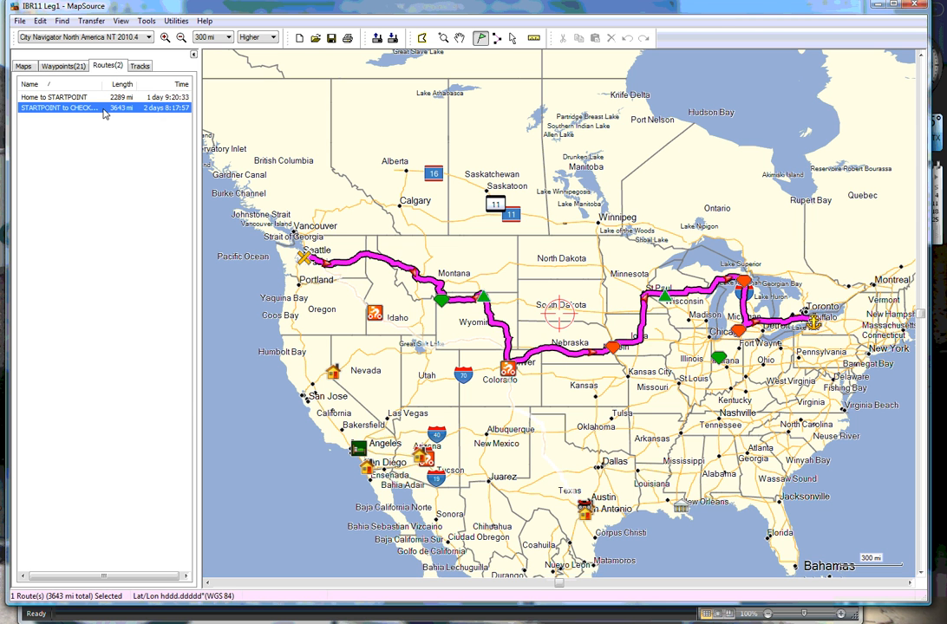
click(314, 275)
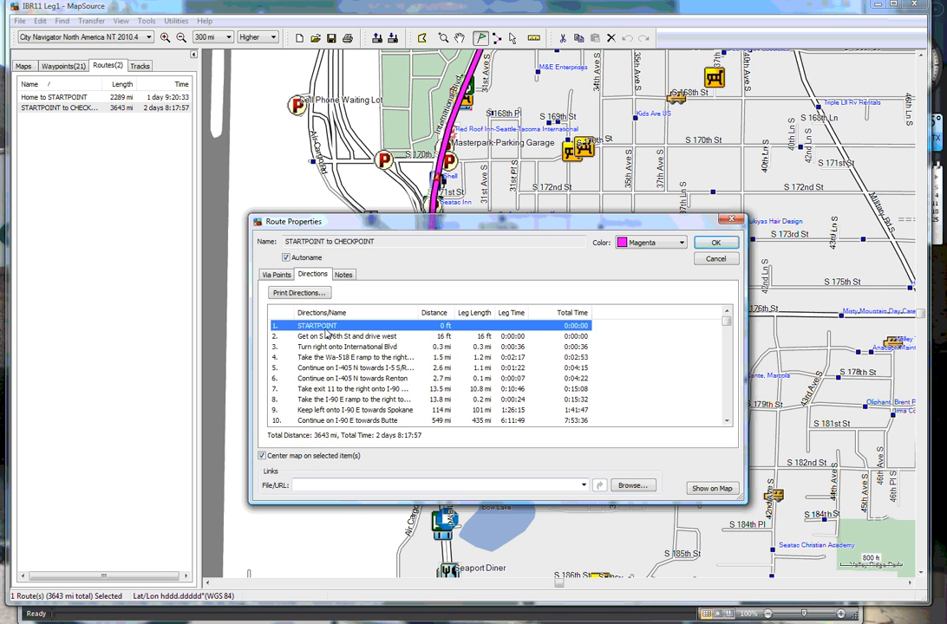
key(shift+End)
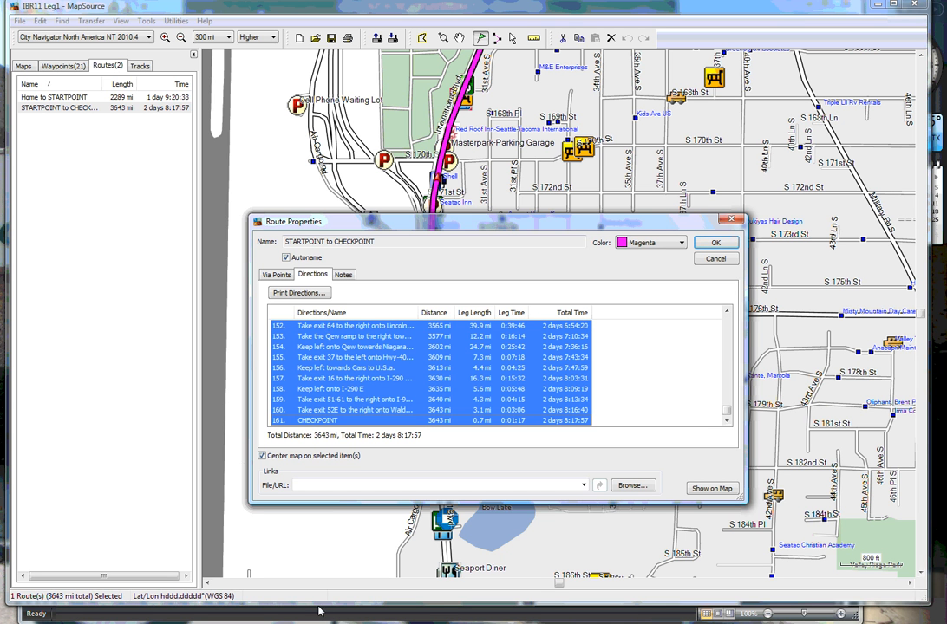
key(alt+Tab)
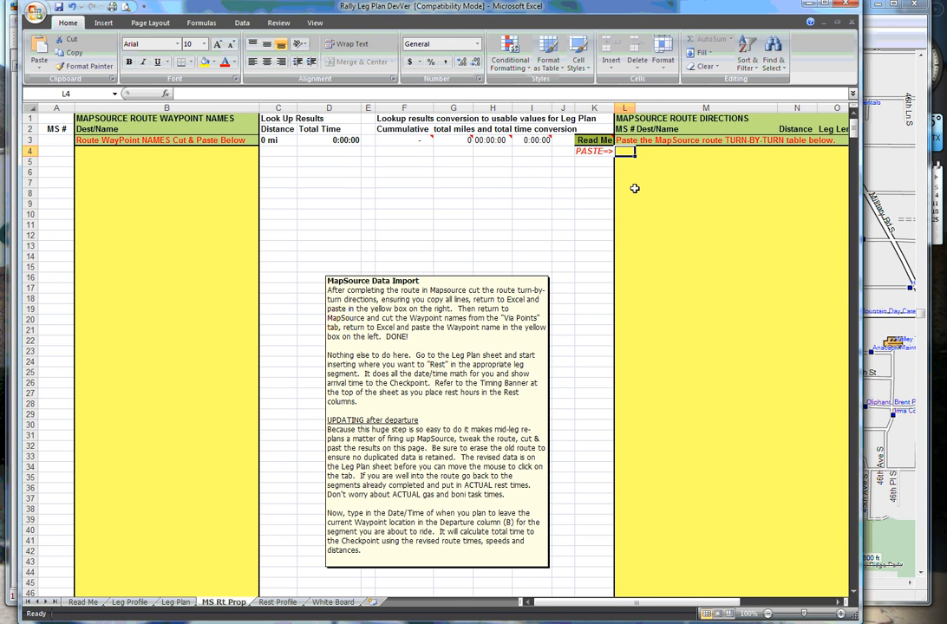
key(ctrl+v)
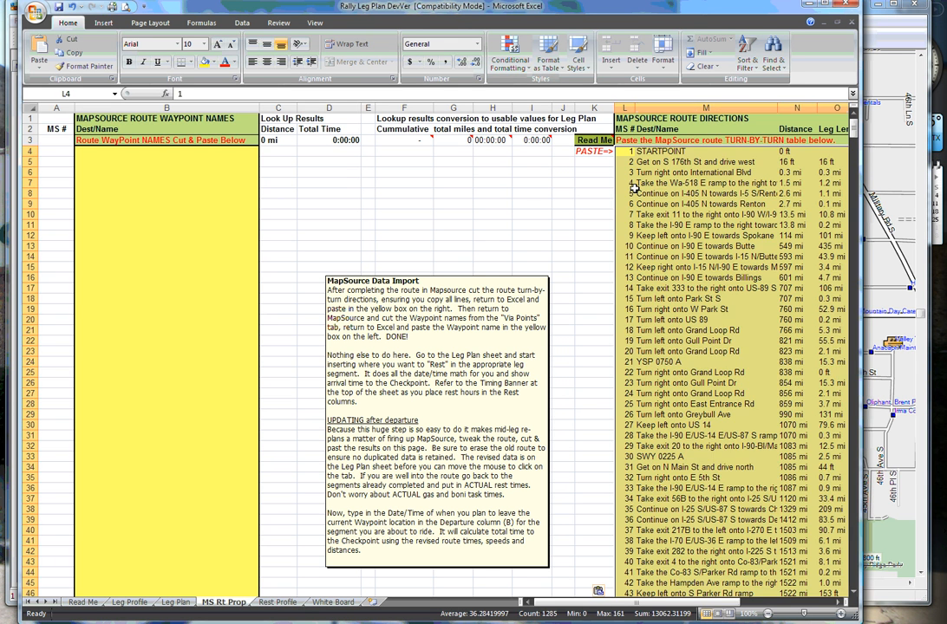
Step: Select cell B4 for the waypoint names, return to MapSource and copy the route's via points from STARTPOINT through CHECKPOINT
click(117, 159)
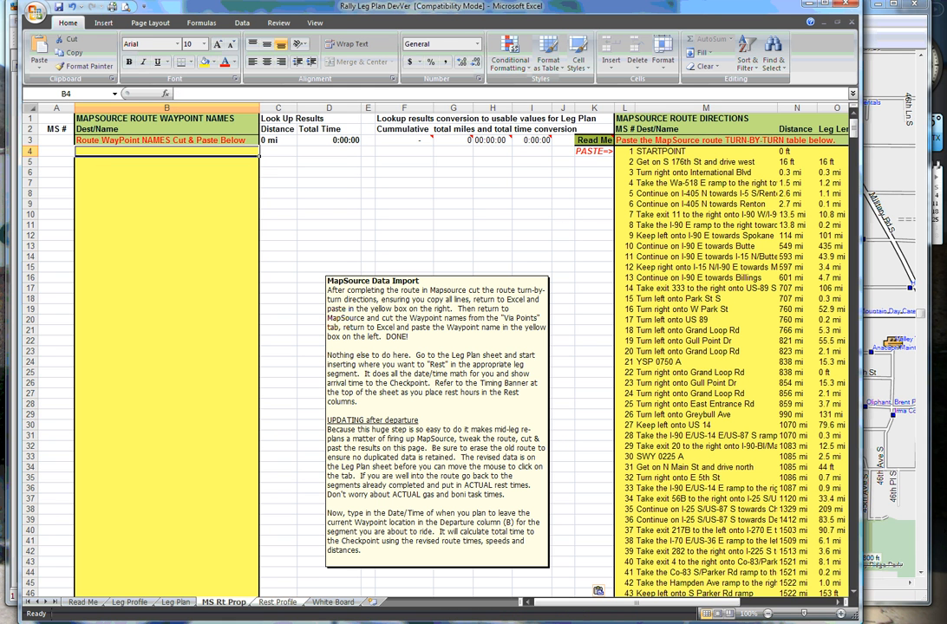
key(alt+Tab)
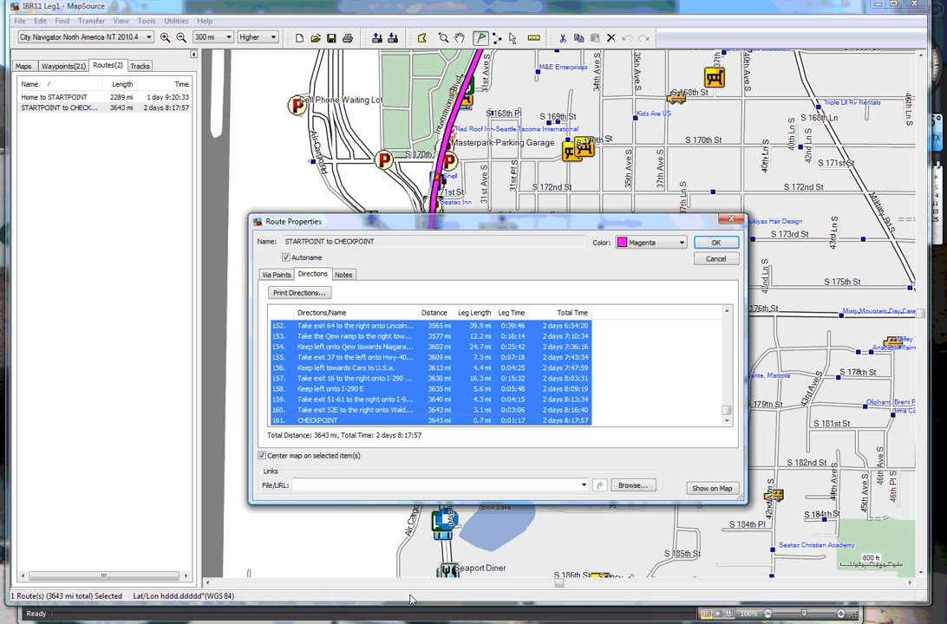
click(277, 274)
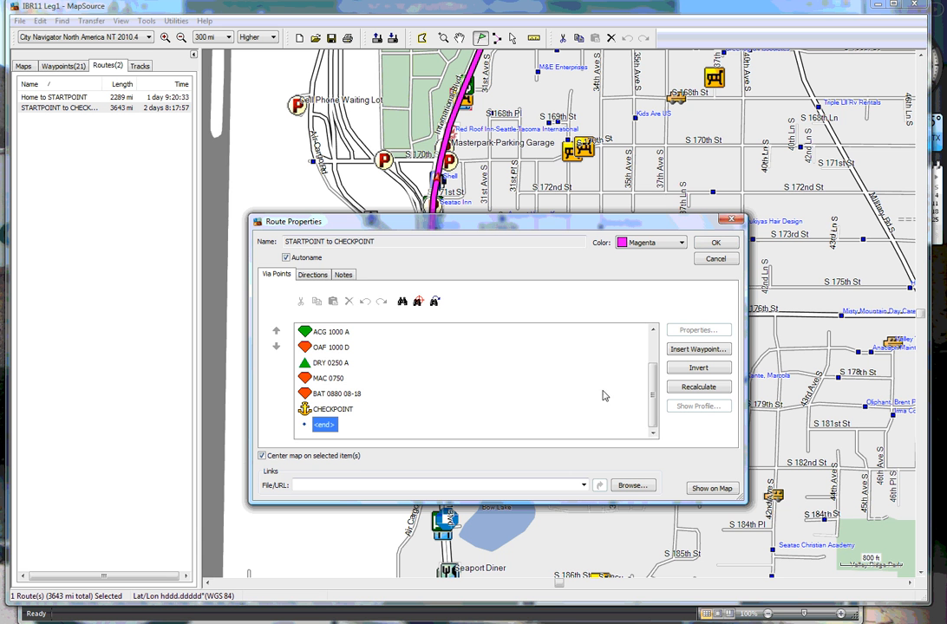
click(654, 346)
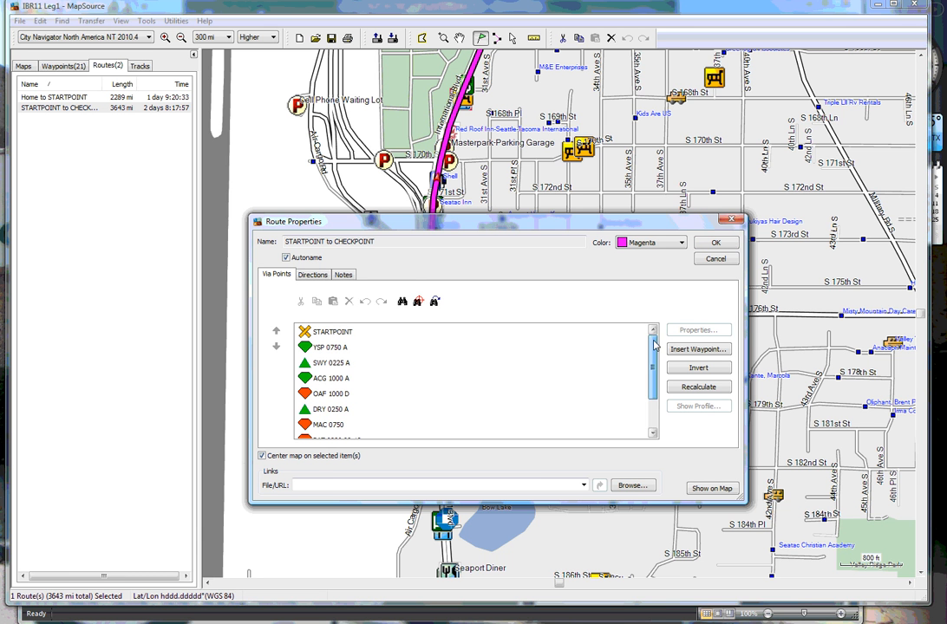
click(344, 332)
key(shift+Down)
key(shift+Down)
key(shift+Down)
key(shift+Down)
key(shift+Down)
key(shift+Down)
key(shift+Down)
key(shift+Down)
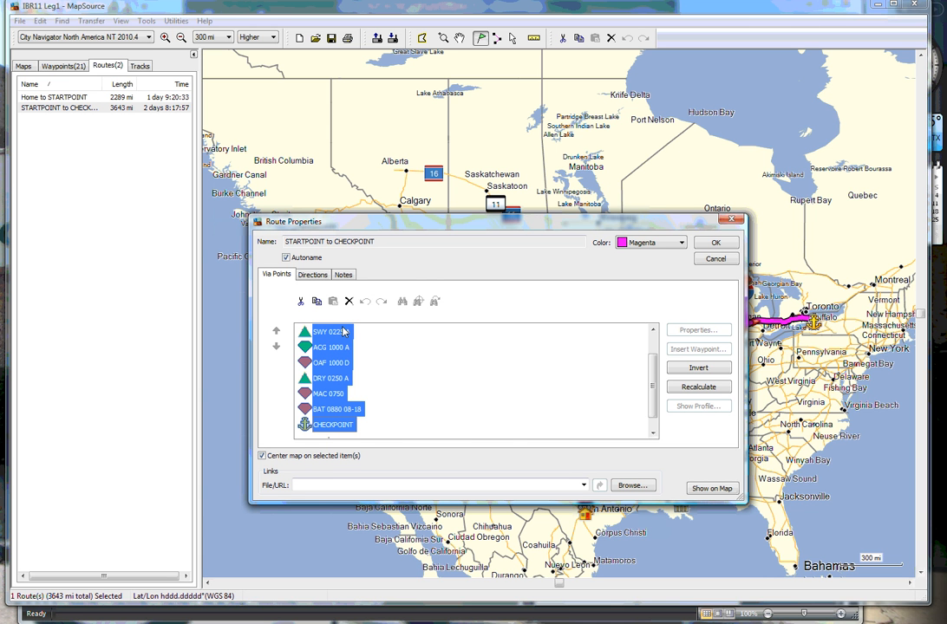
Step: Back in Excel, open a second window of the workbook, arrange both windows horizontally and show Leg Plan in the new one
click(269, 623)
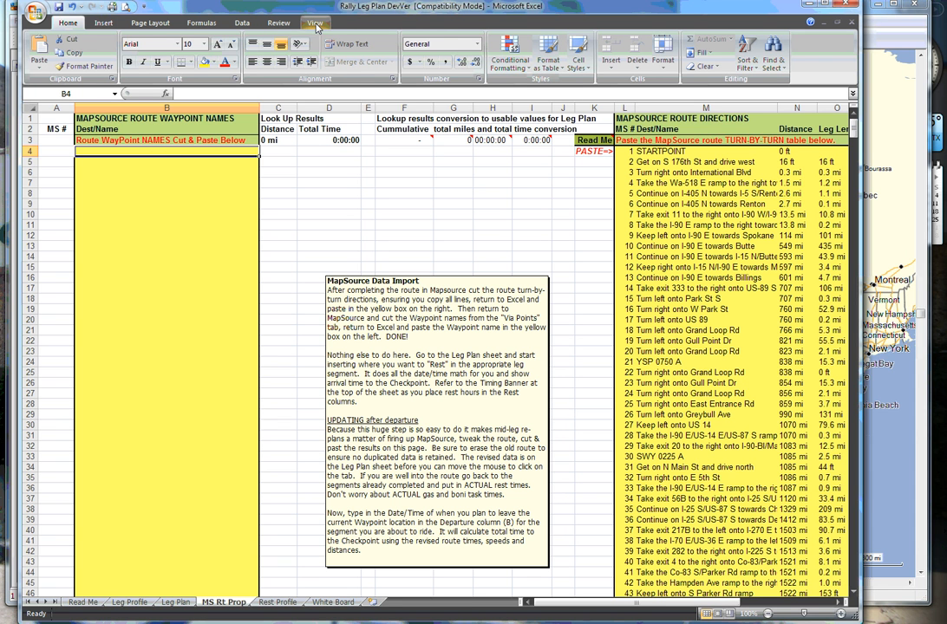
click(315, 22)
key(ctrl+Home)
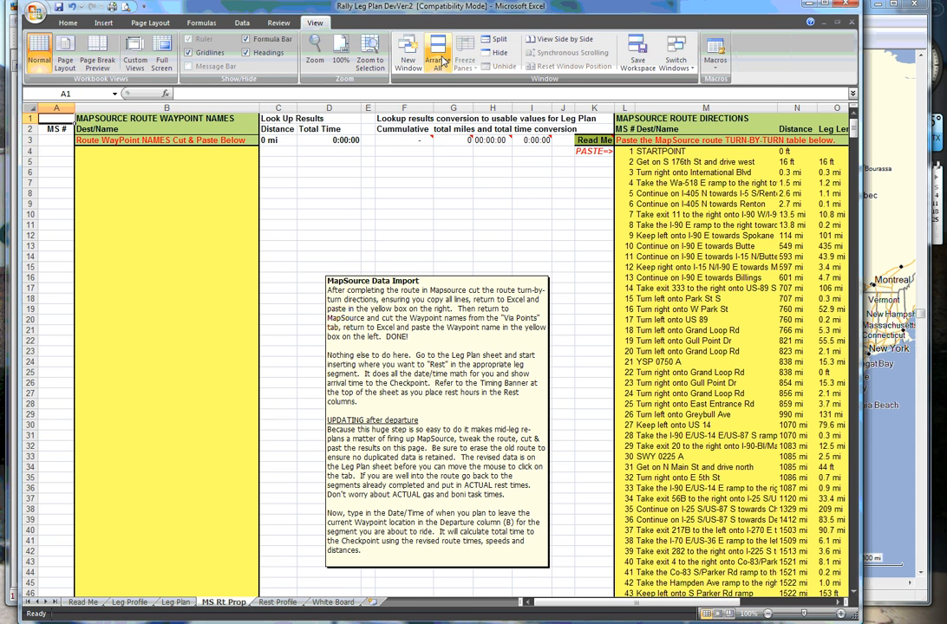
click(442, 61)
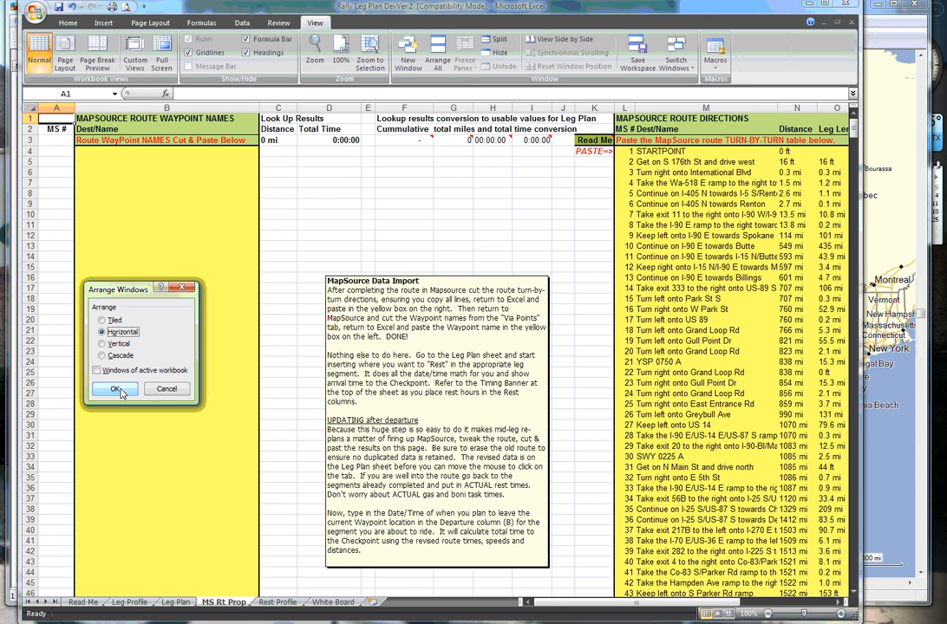
click(115, 389)
click(334, 253)
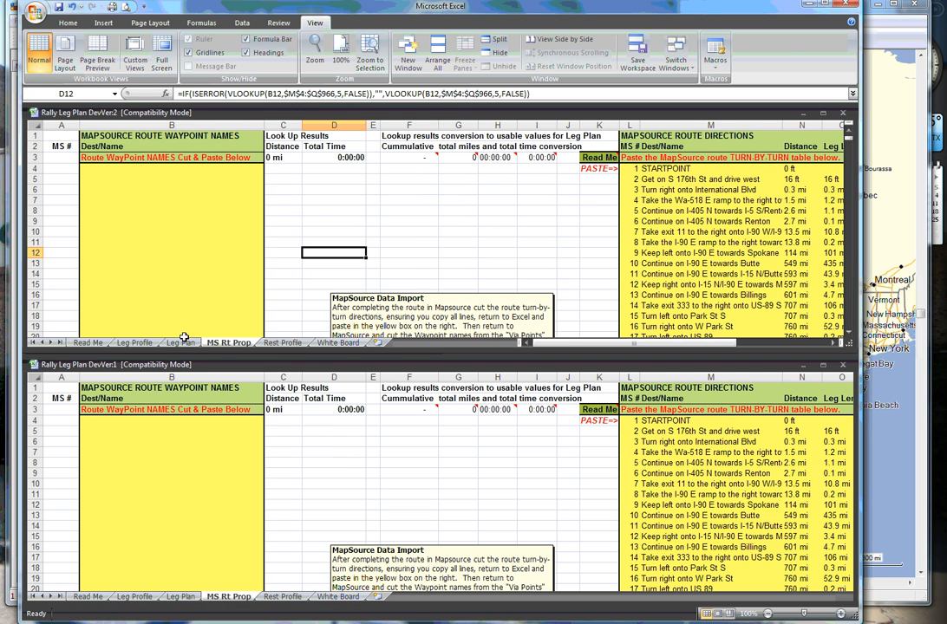
click(182, 342)
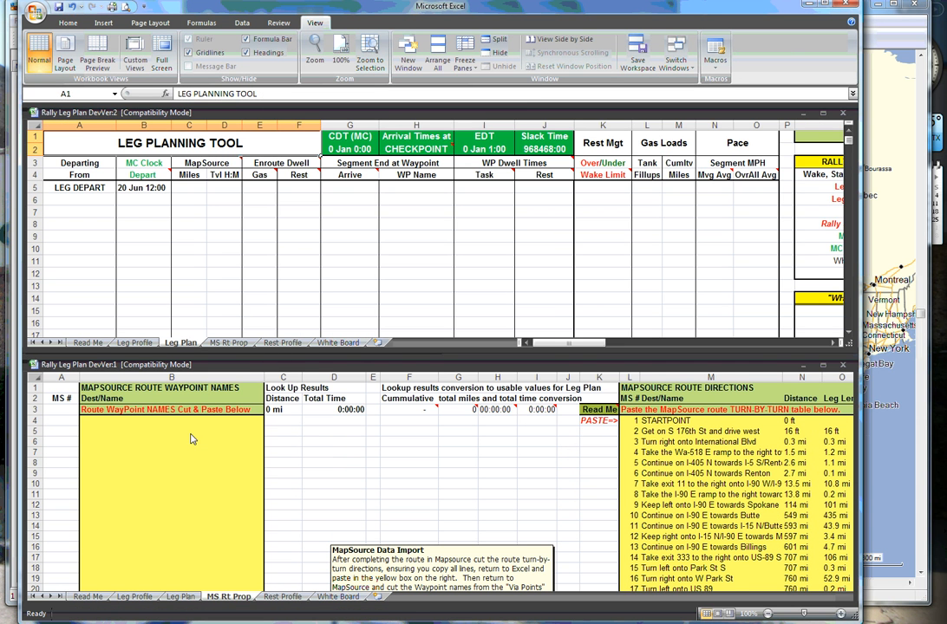
Step: Paste the copied waypoint names from cell B4 of MS Rt Prop, close that window and maximize the Leg Plan window
click(160, 366)
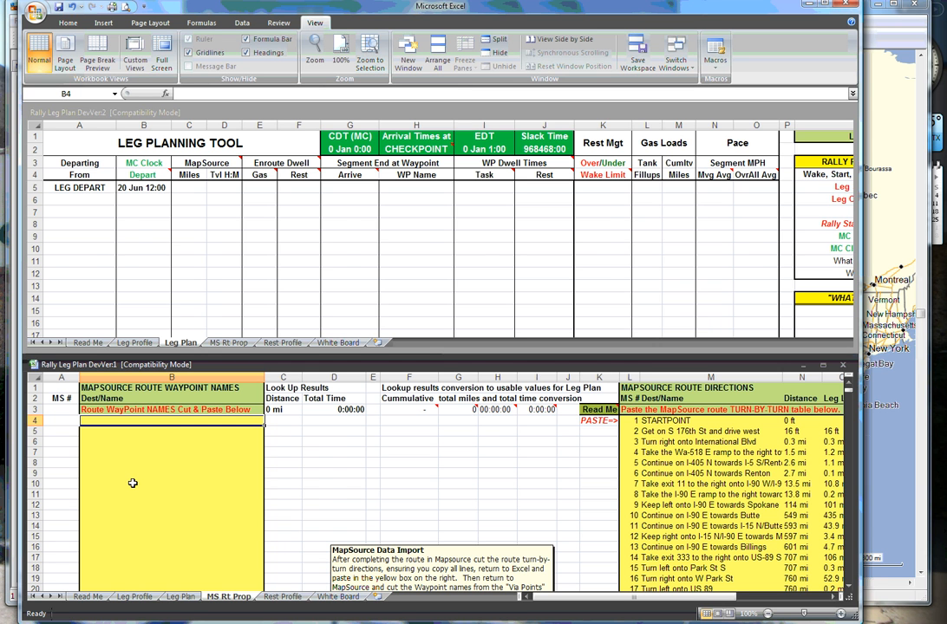
text(STARTPOINT YSP 0750 A SWY 0225 A ACG 1000 A OAF 1000 D DRY 0250 A MAC 0750 BAT 0880 08-18 CHECKPOINT)
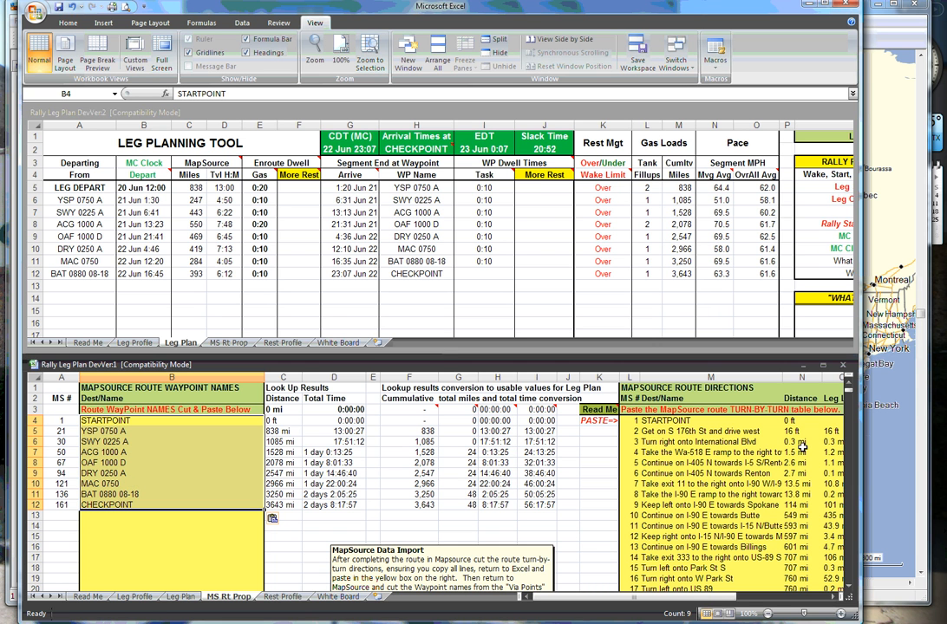
click(842, 365)
double_click(706, 112)
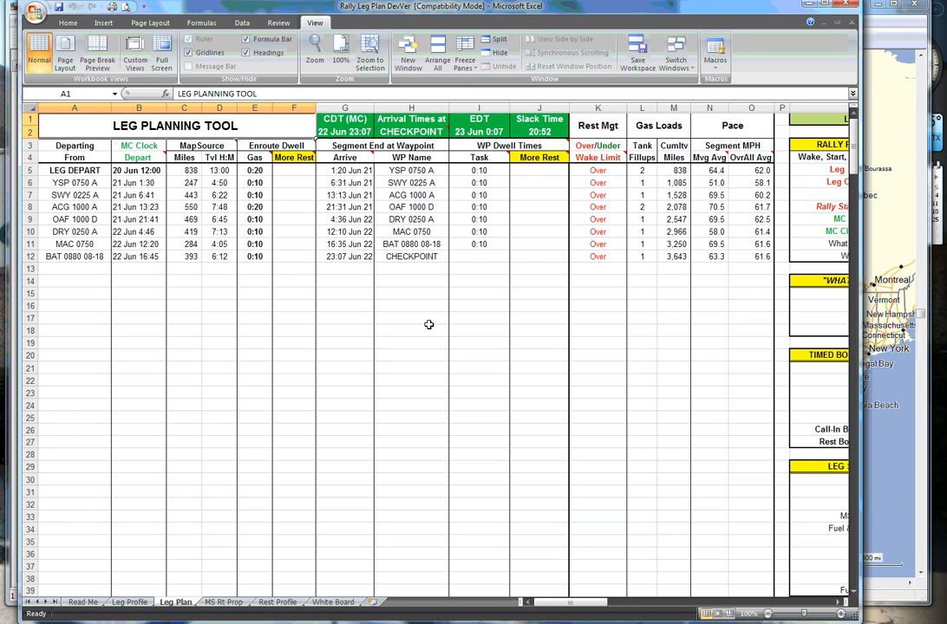
Step: Choose BAT 0880 08-18 as the first entry under Timed Bonus Locations on the Leg Plan sheet
mouse_move(427, 131)
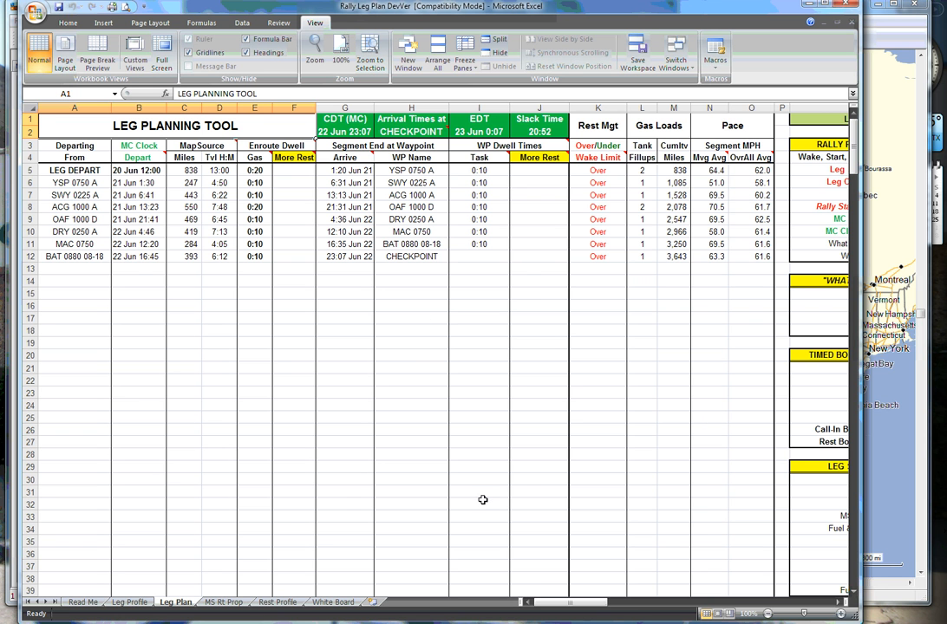
mouse_move(542, 604)
mouse_down()
mouse_move(579, 607)
mouse_move(558, 595)
mouse_up()
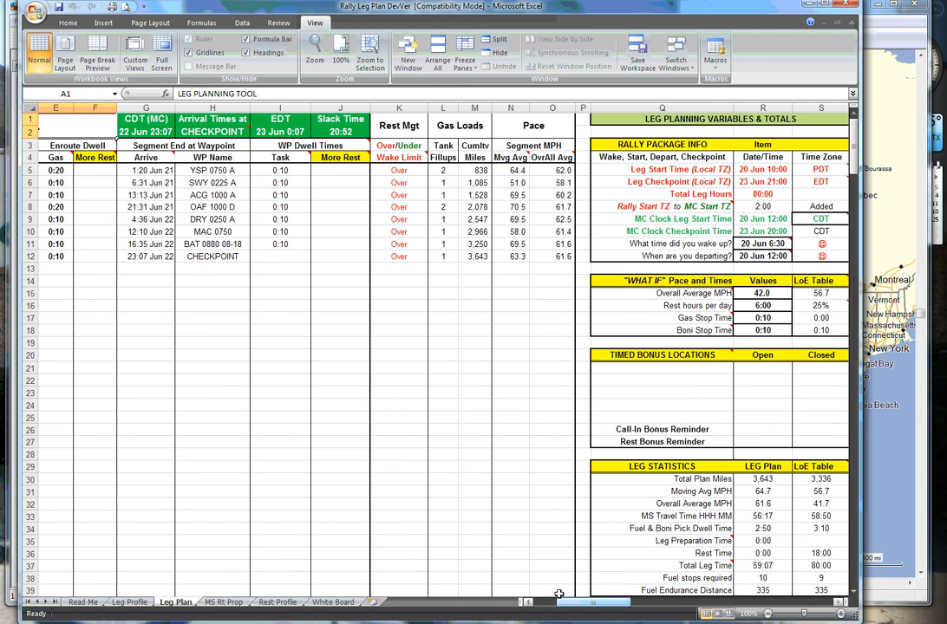
click(215, 246)
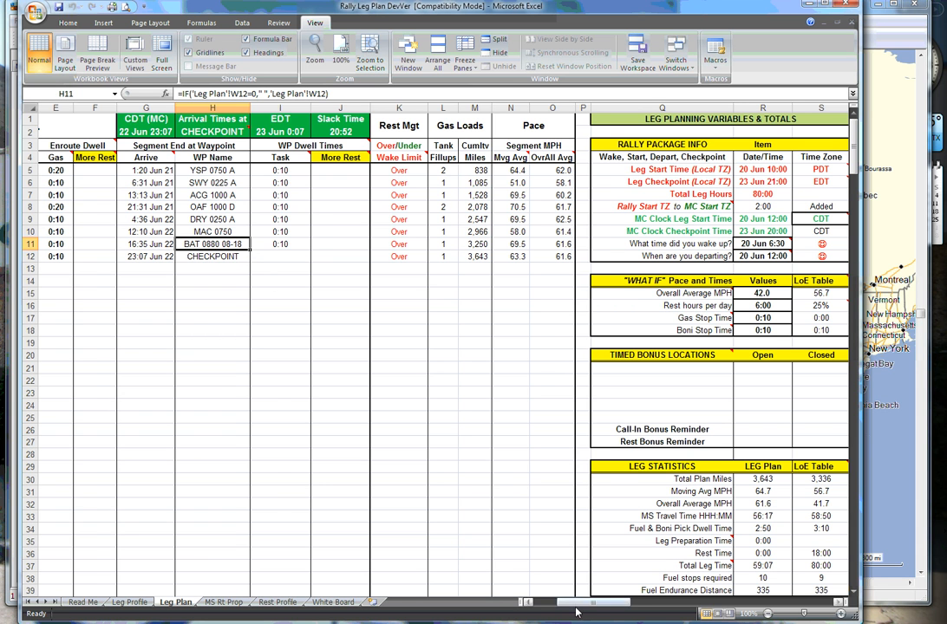
drag(577, 603, 607, 603)
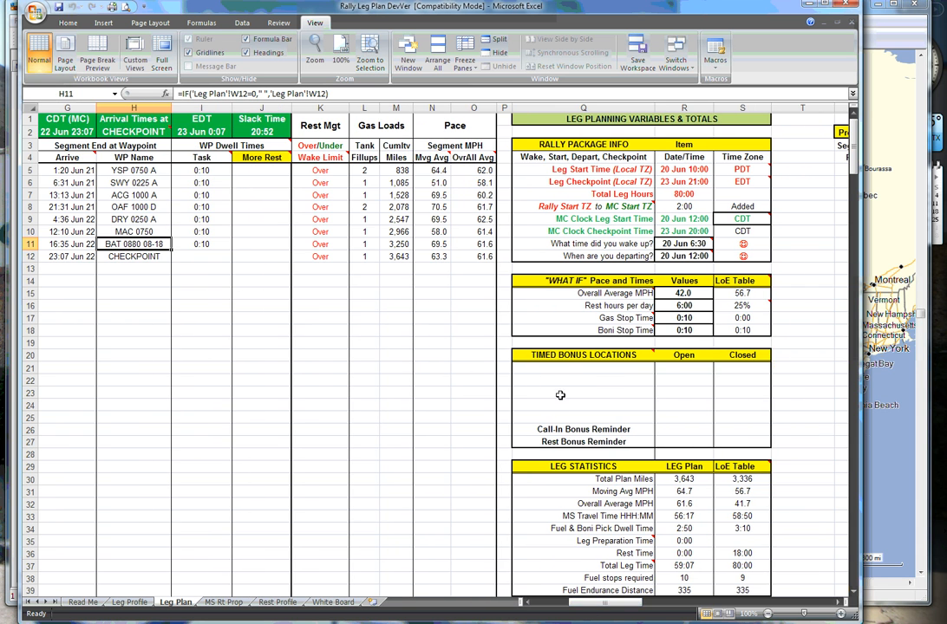
click(634, 373)
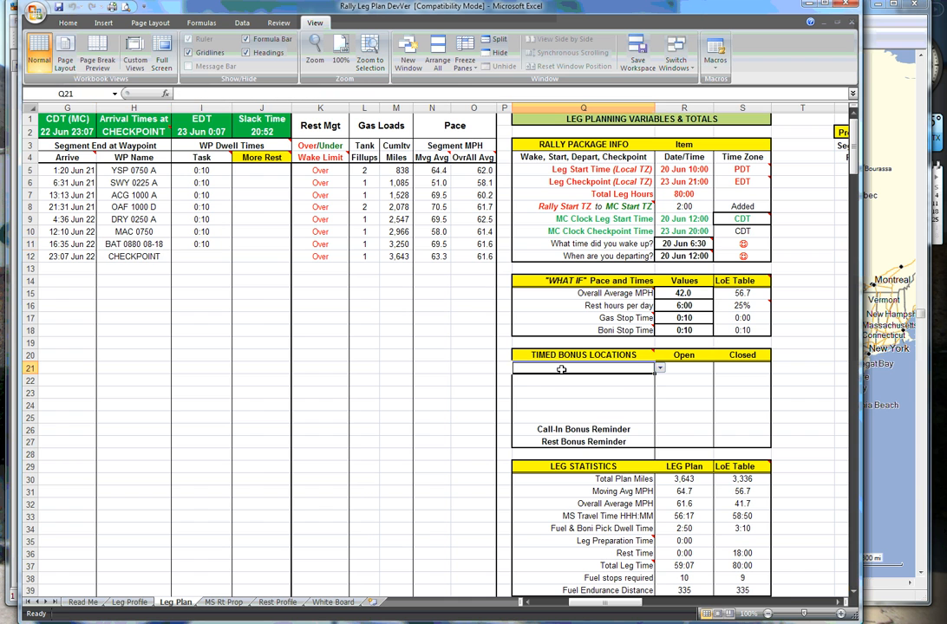
click(659, 369)
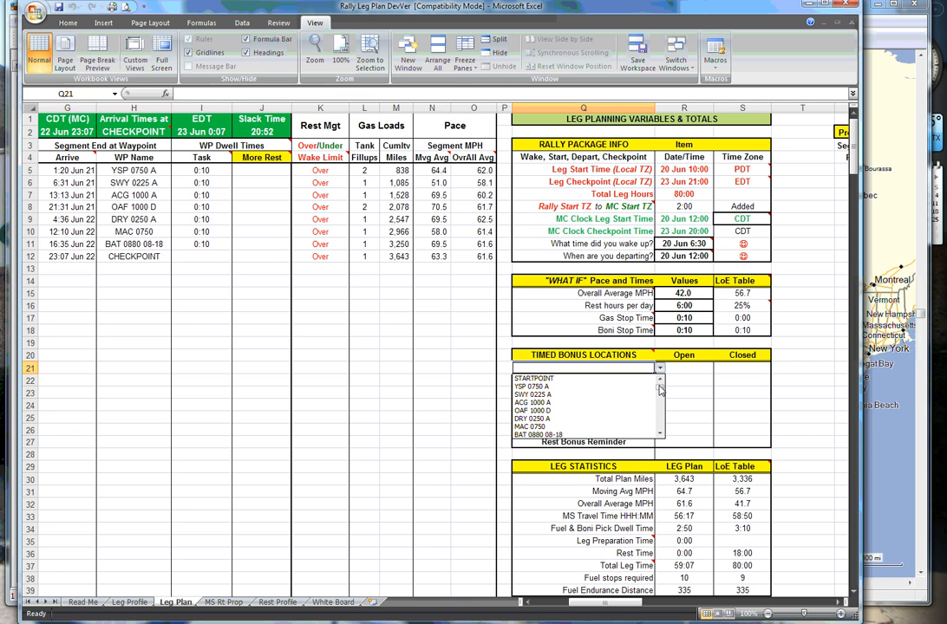
click(617, 434)
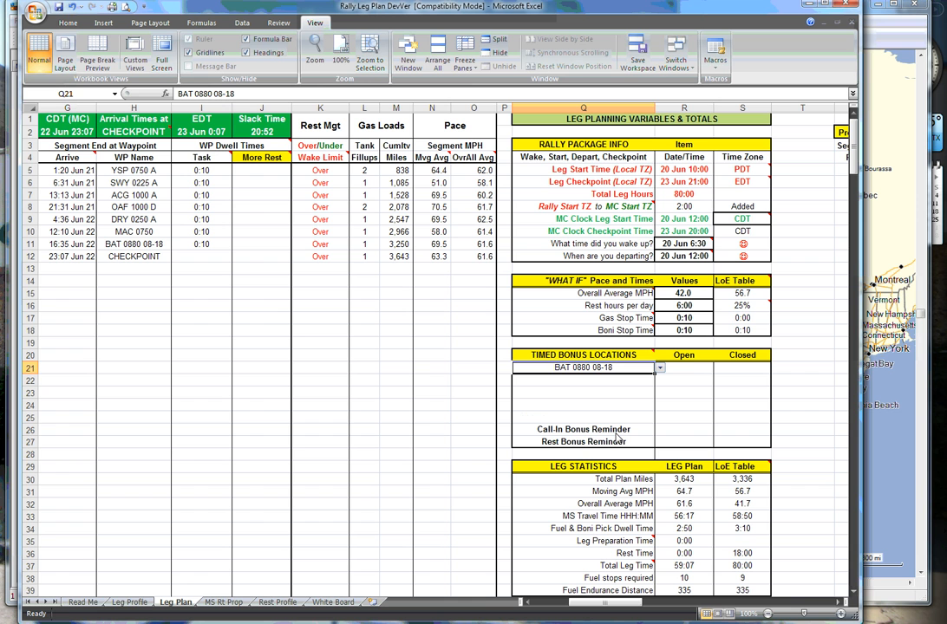
Step: Set the opening time of bonus location BAT 0880 08-18 to 8:00 and its closing time to 18:00
click(687, 370)
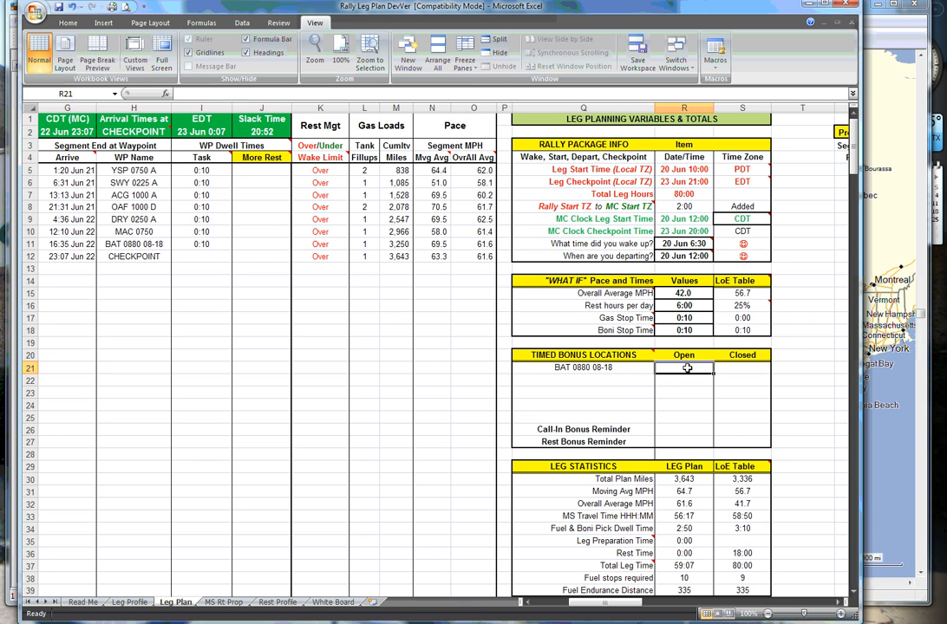
text(8:00)
key(Tab)
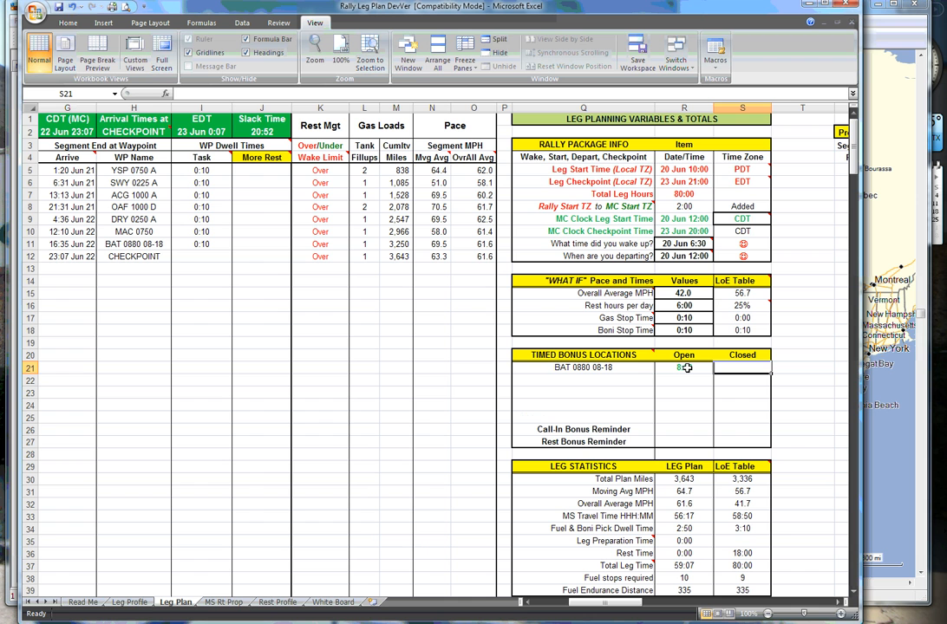
text(18)
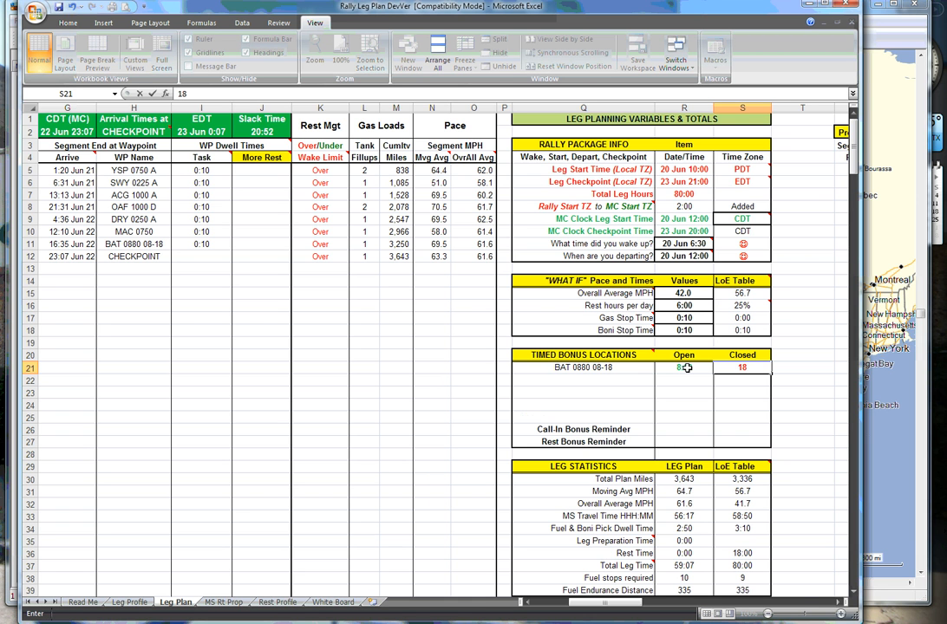
text(:00)
key(Return)
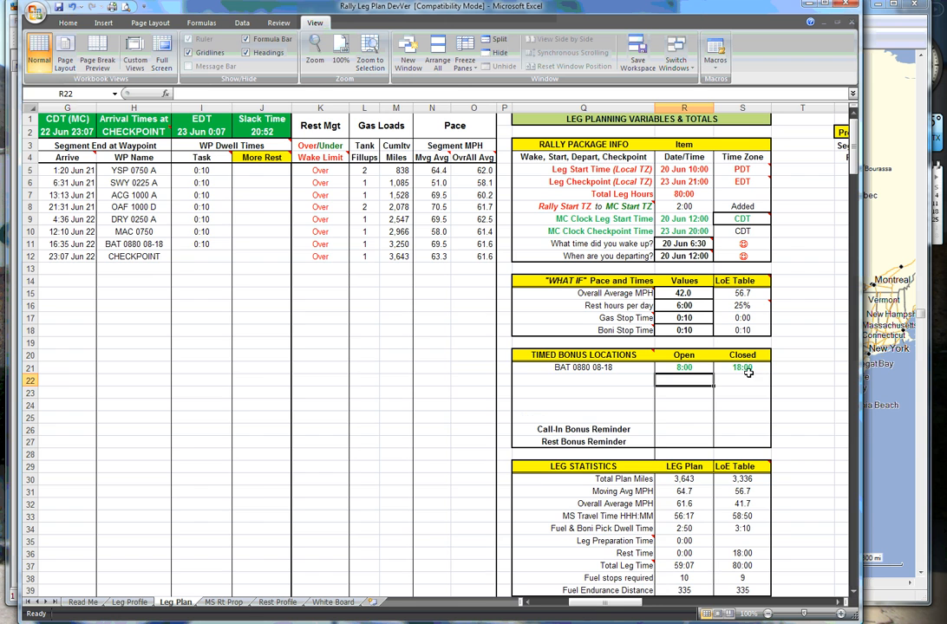
Step: Try 12:00 of extra enroute rest in F11, on the segment from MAC 0750 to BAT 0880 08-18
click(529, 603)
click(528, 603)
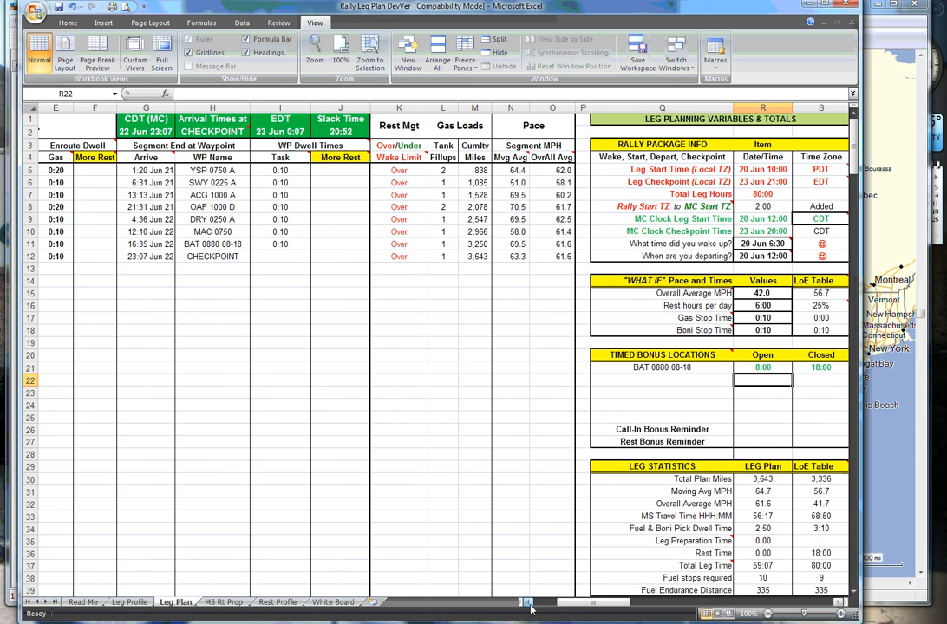
click(528, 603)
click(180, 246)
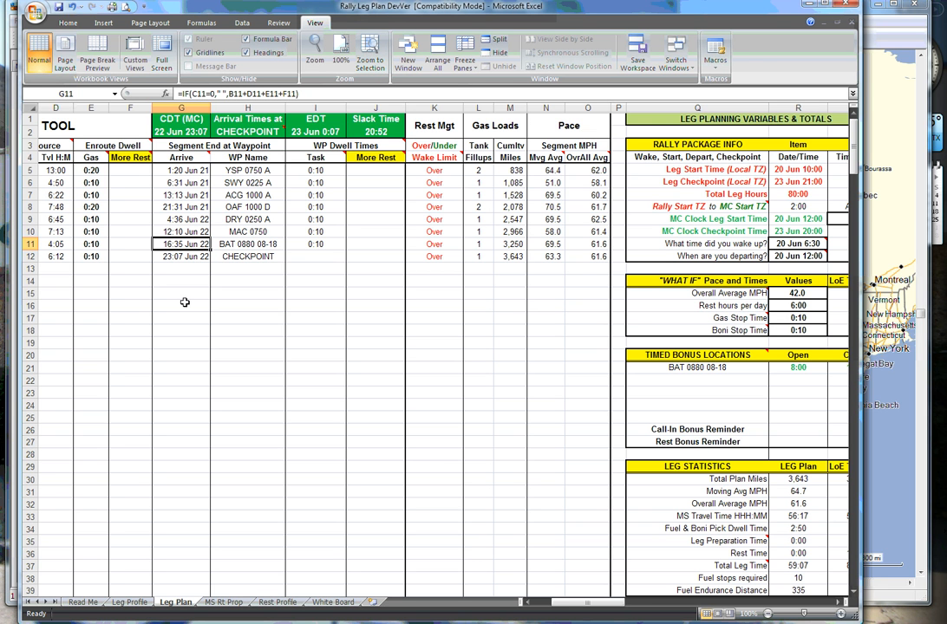
key(Left)
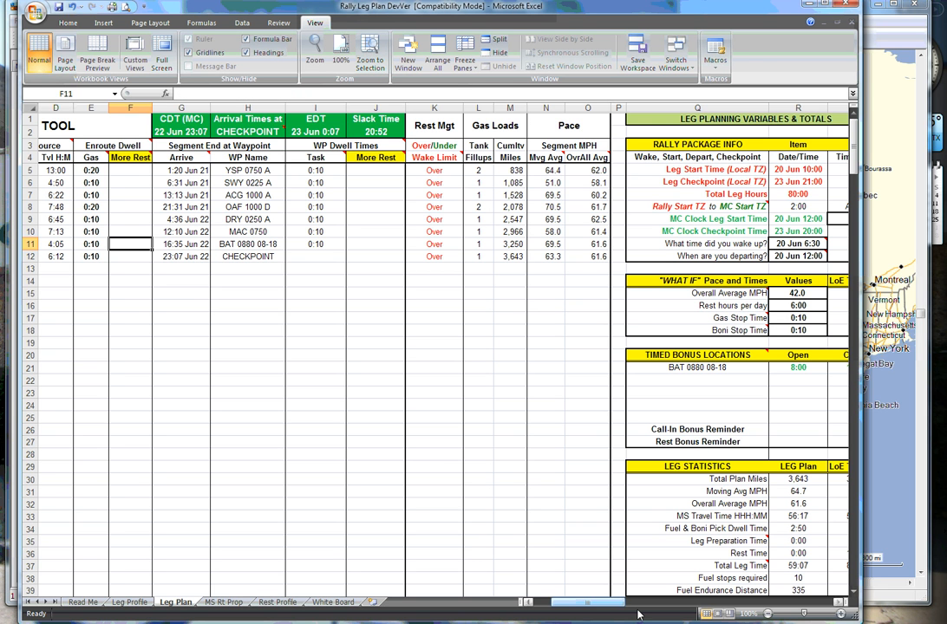
click(840, 603)
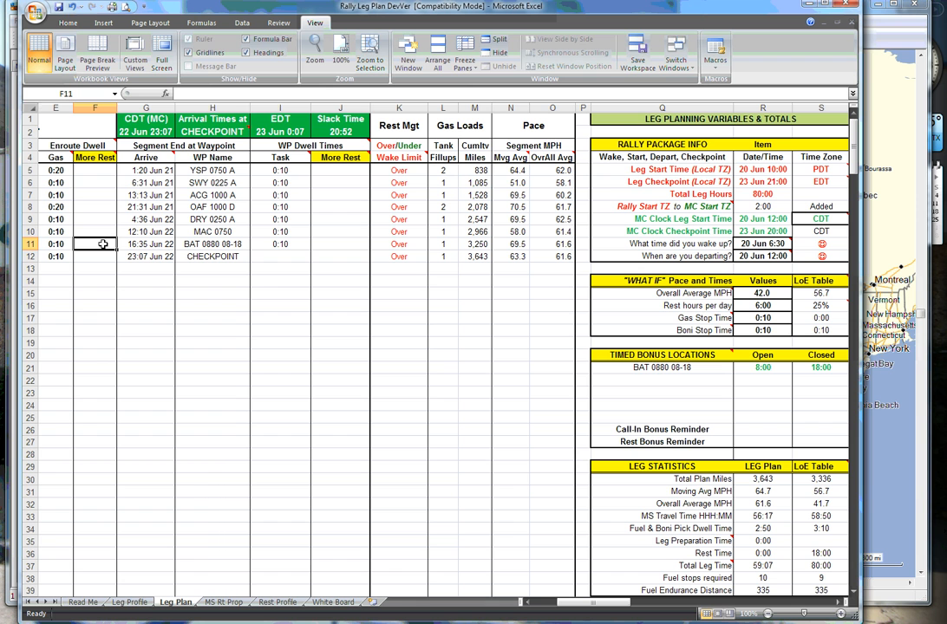
text(12:0)
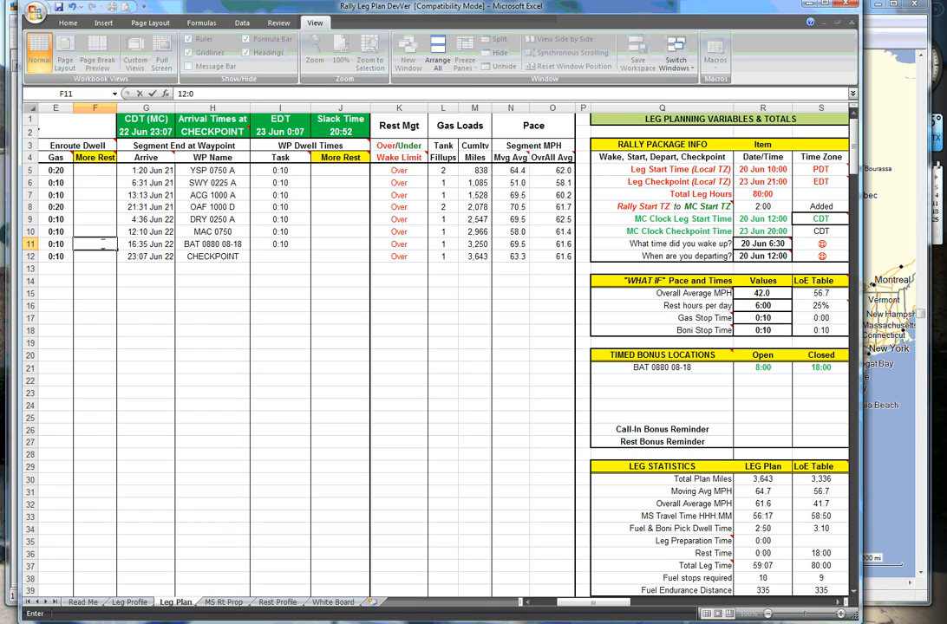
key(Return)
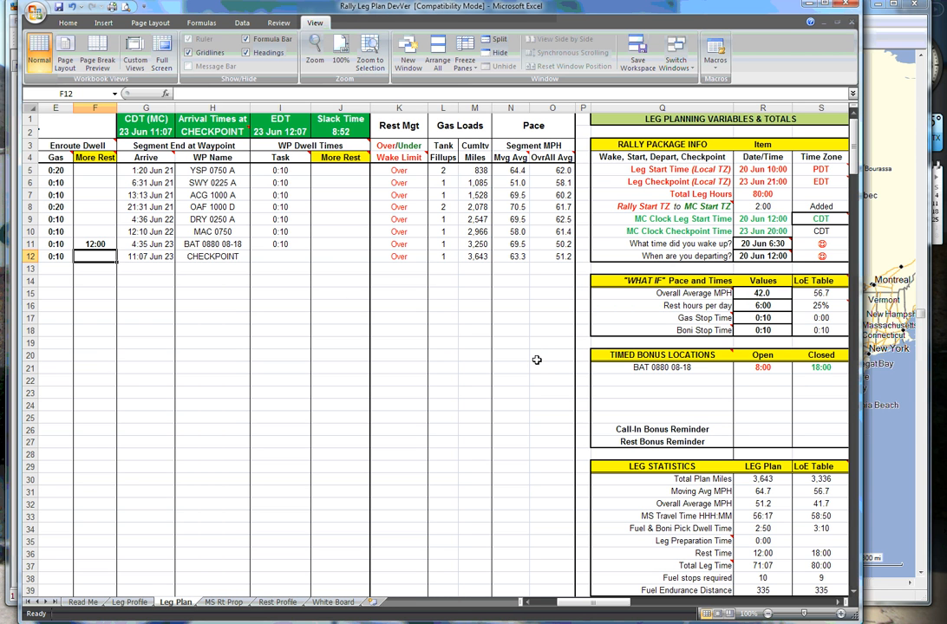
Step: Replace the extra enroute rest in F11 with a trial value of 4:00 and clear the cell again
click(95, 244)
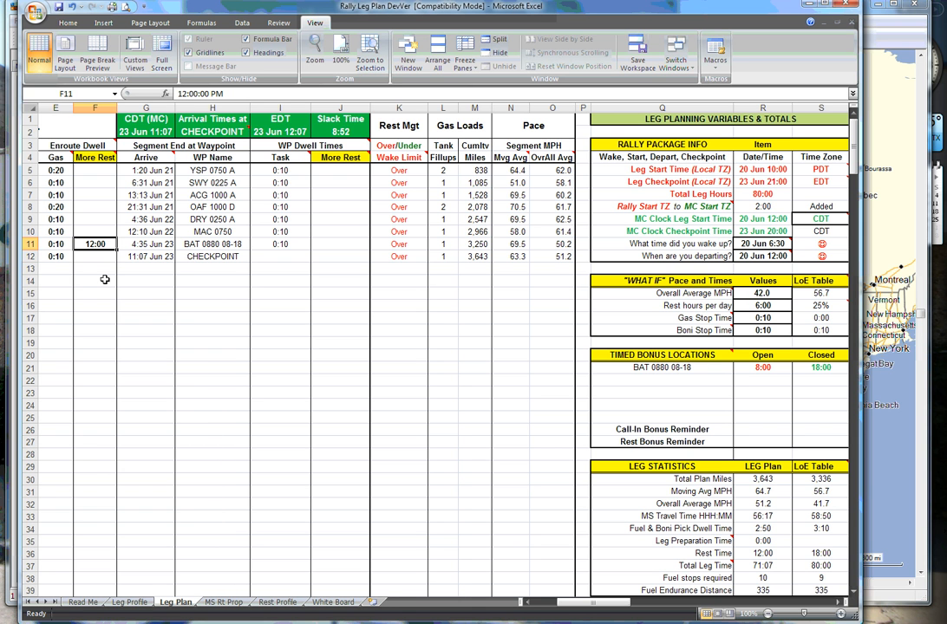
key(Delete)
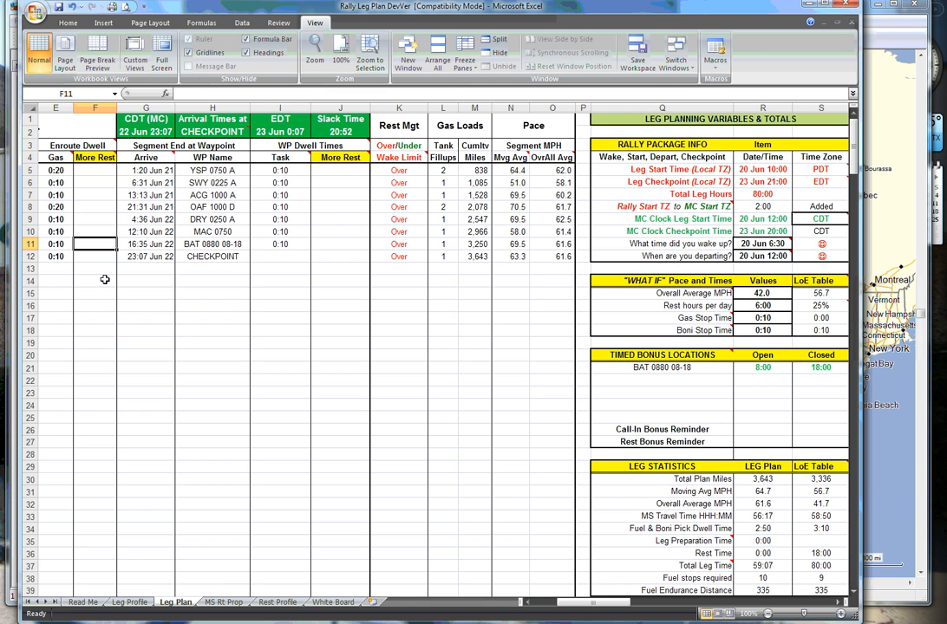
text(4:0)
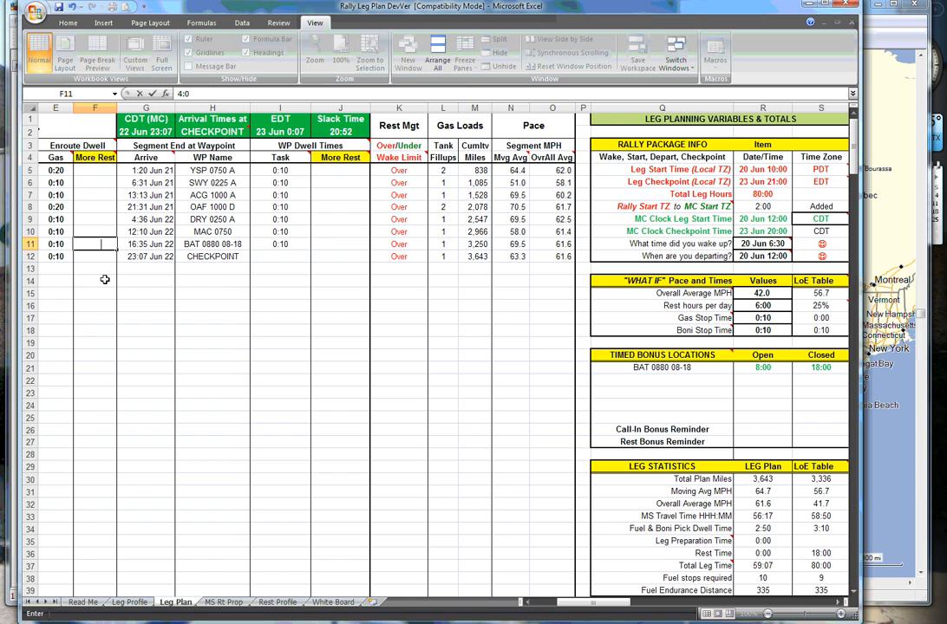
key(Return)
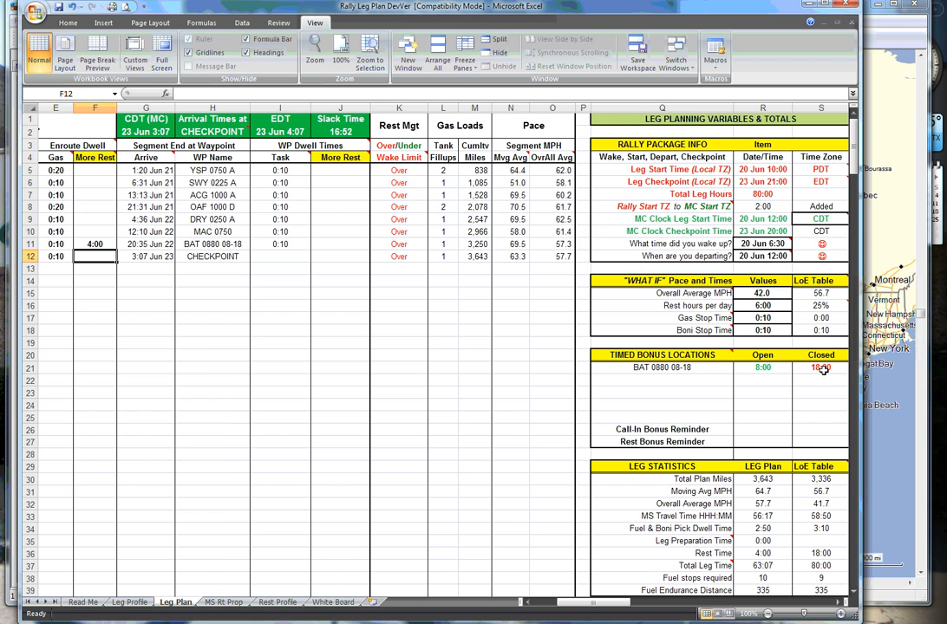
click(95, 244)
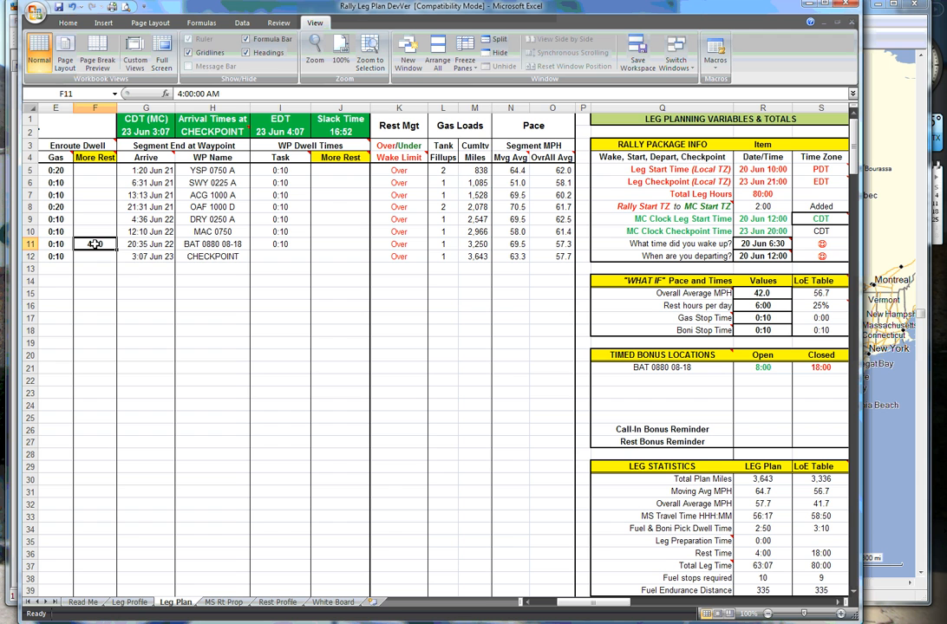
key(Delete)
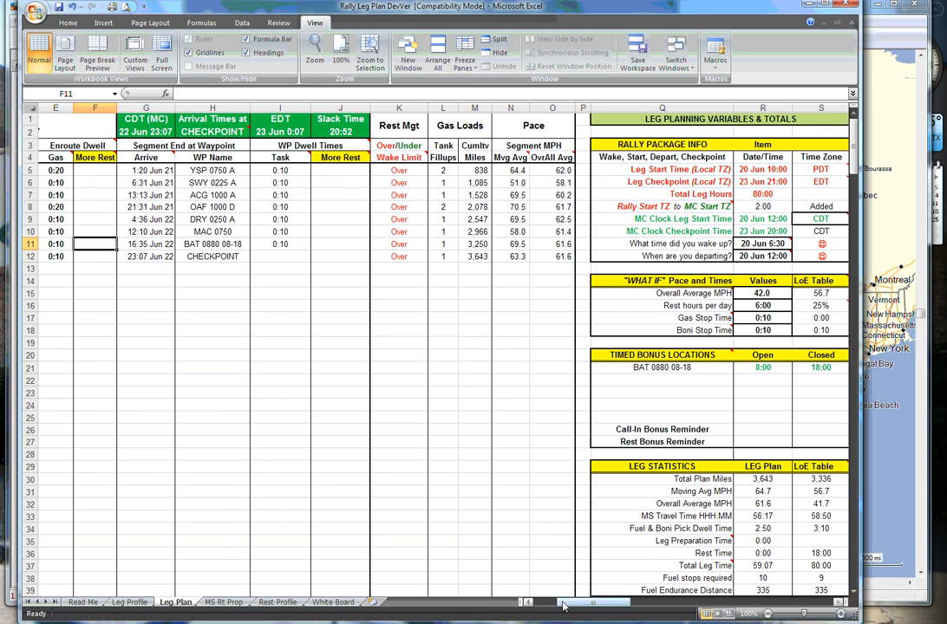
Step: Add 6:00 of extra rest at waypoint YSP 0750 A in the waypoint dwell times, cell J5
scroll(455, 516, left, 2)
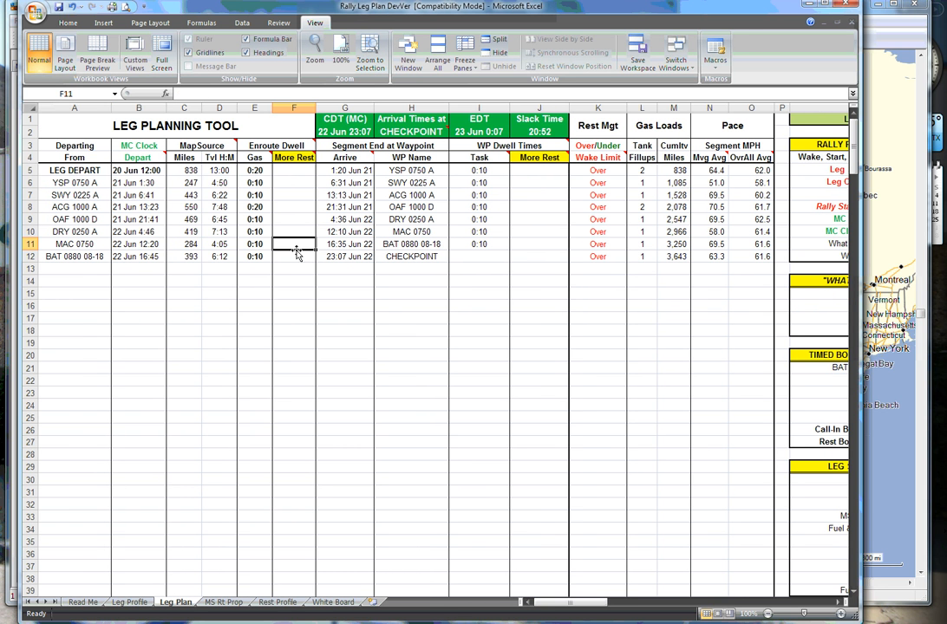
click(352, 171)
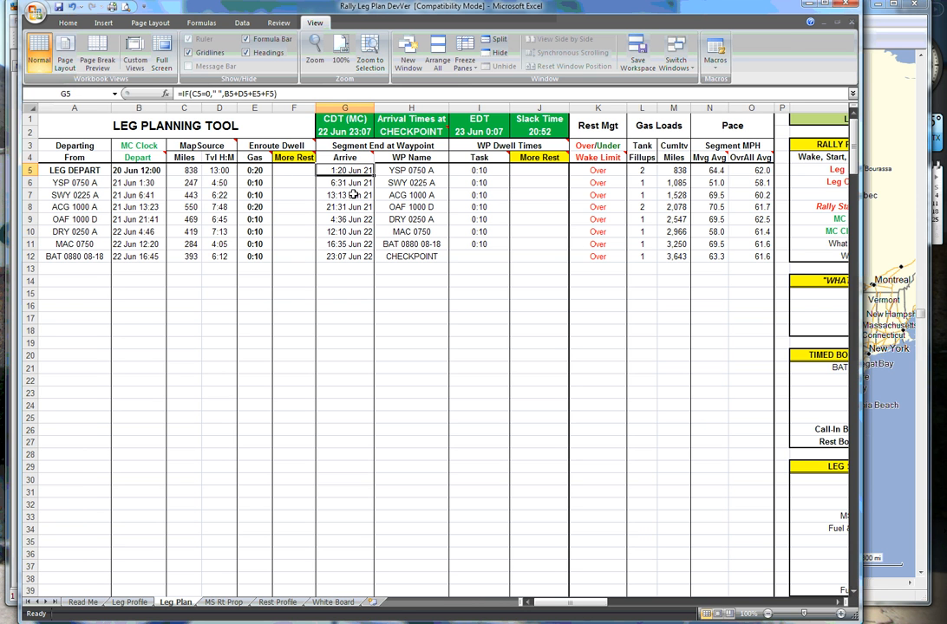
click(534, 174)
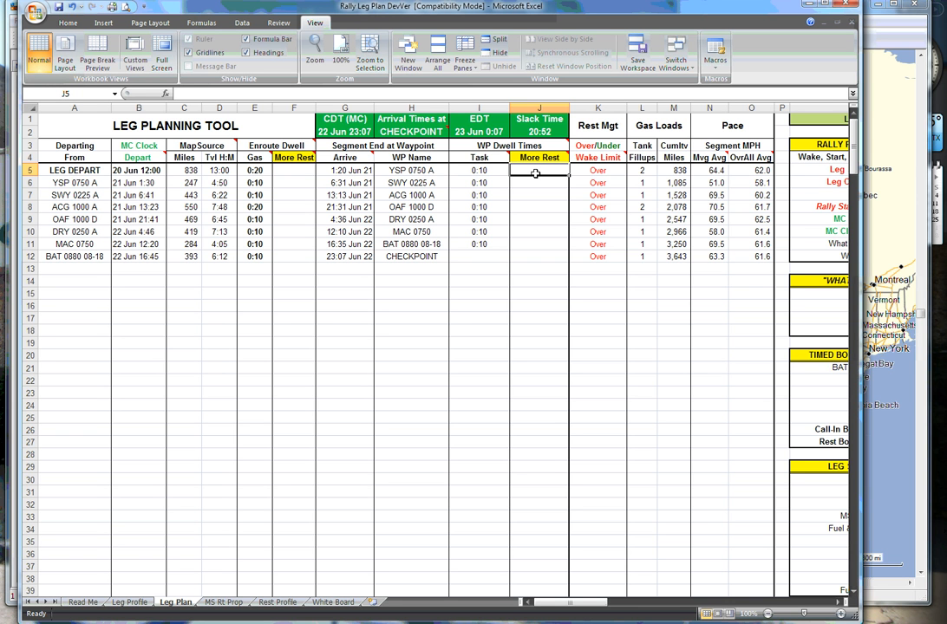
text(6:00)
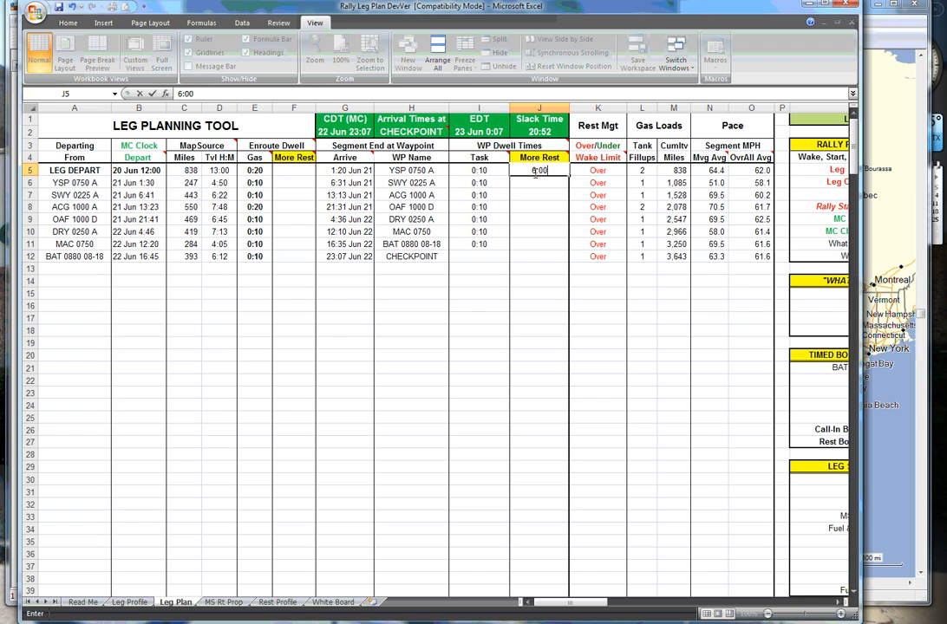
key(Return)
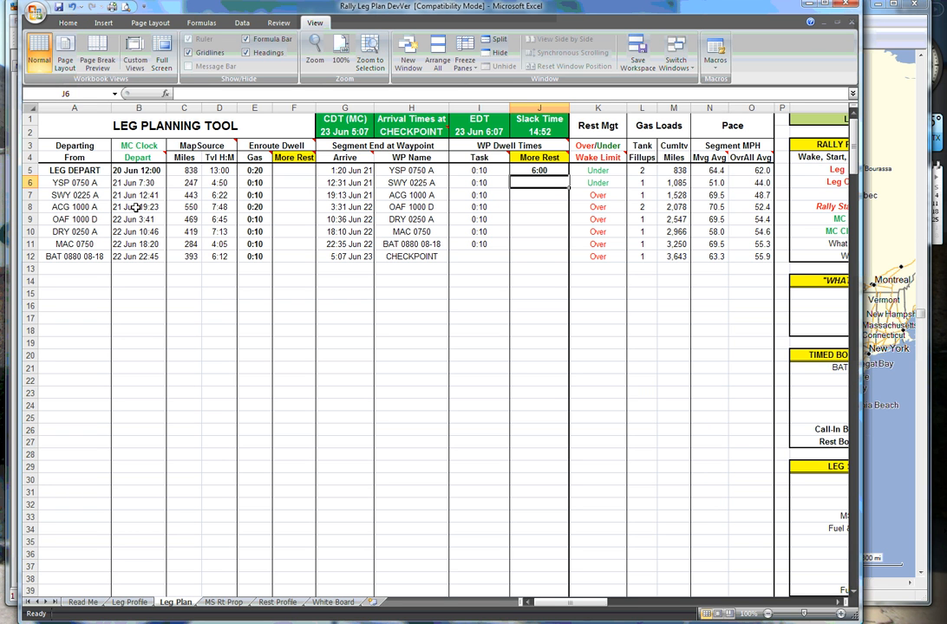
Step: Add 6:00 of extra enroute rest in F8, on the segment from ACG 1000 A to OAF 1000 D
click(341, 208)
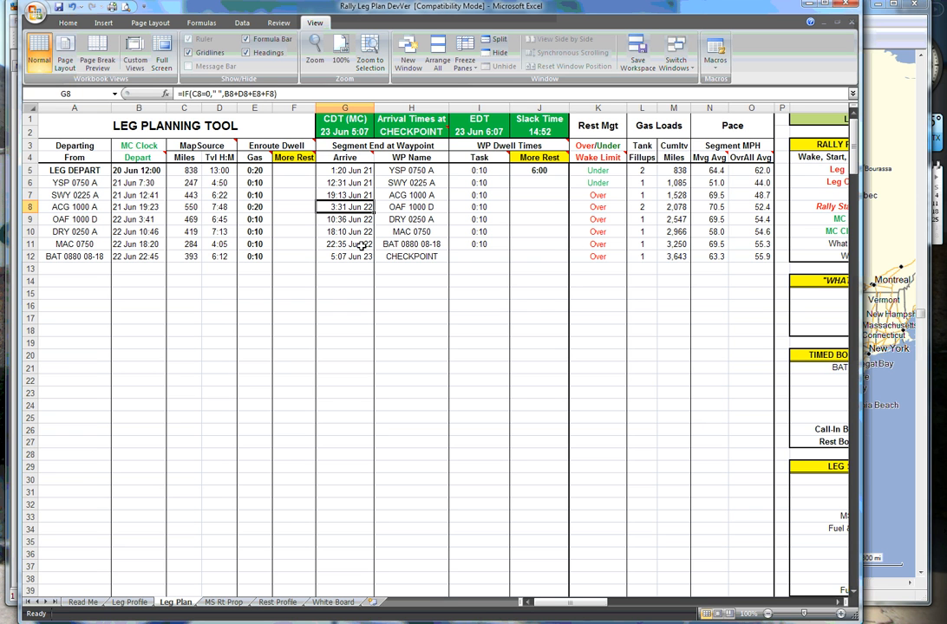
click(298, 207)
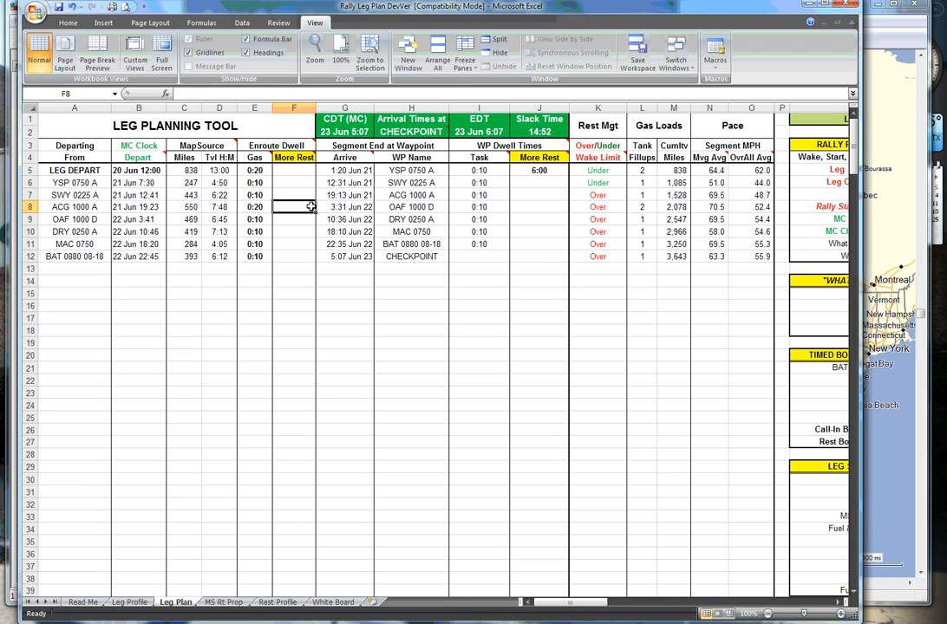
text(6:00)
key(Return)
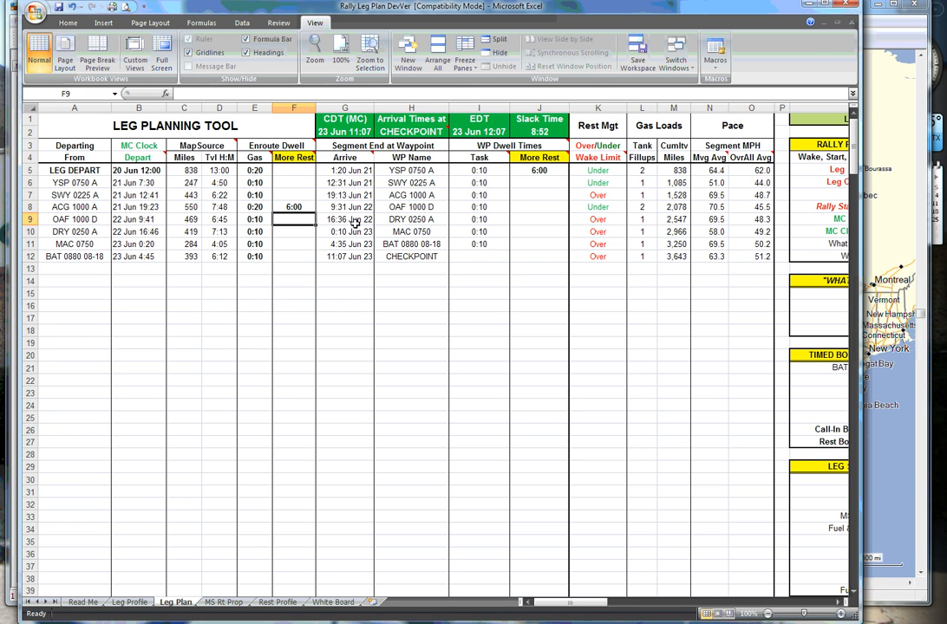
Step: Try entering the enroute rest in F8 as a plain 6 without the hh:mm format, and cancel the entry
click(293, 209)
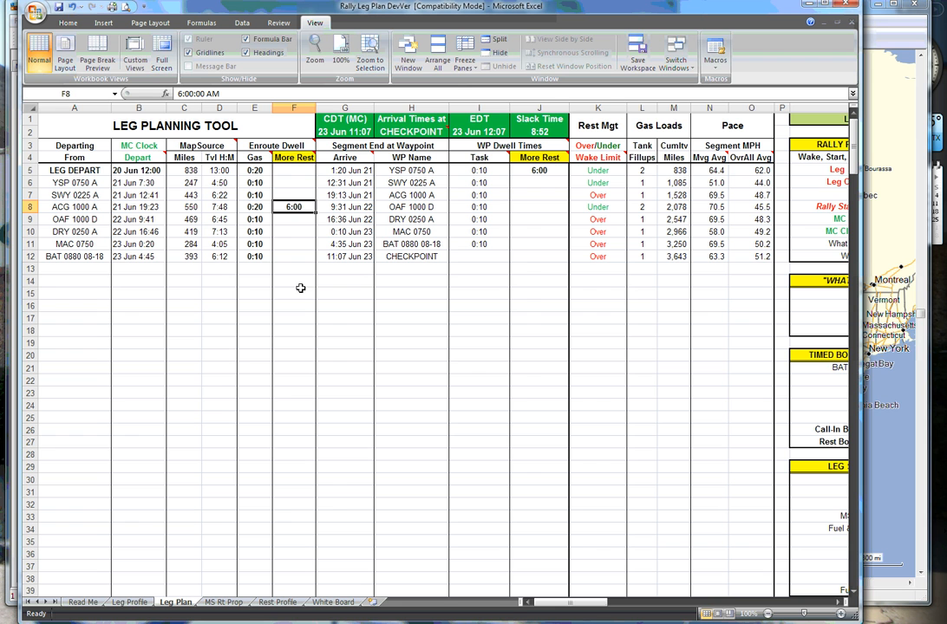
text(6)
key(Return)
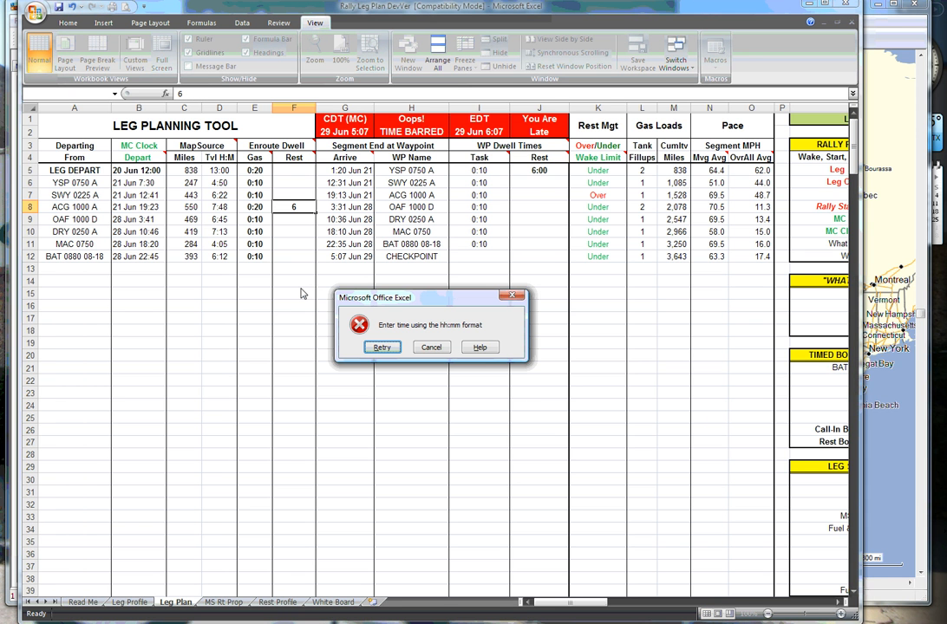
click(438, 351)
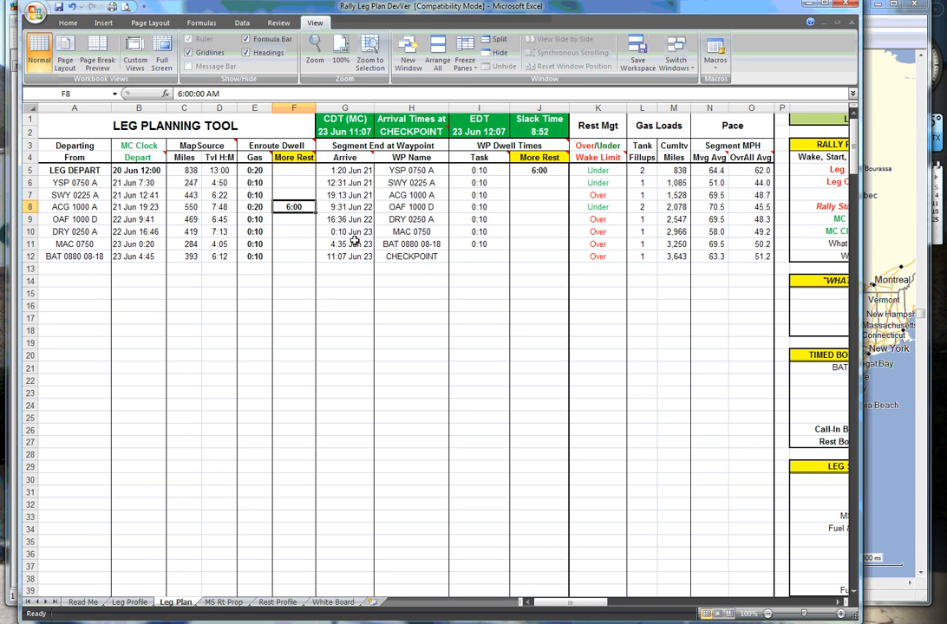
click(341, 233)
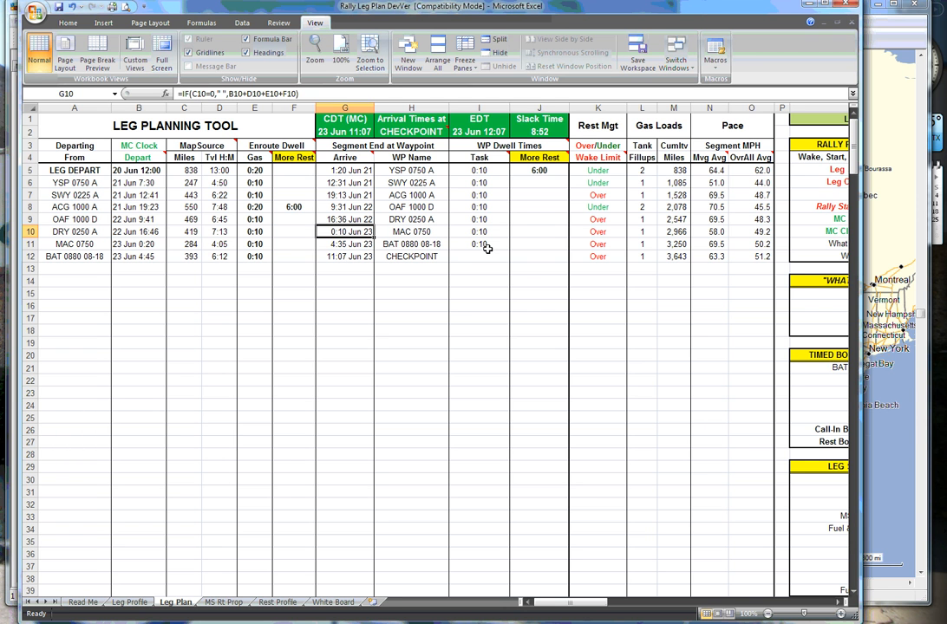
Step: Add 6:00 of extra rest at waypoint MAC 0750 in the waypoint dwell times, cell J10
click(529, 234)
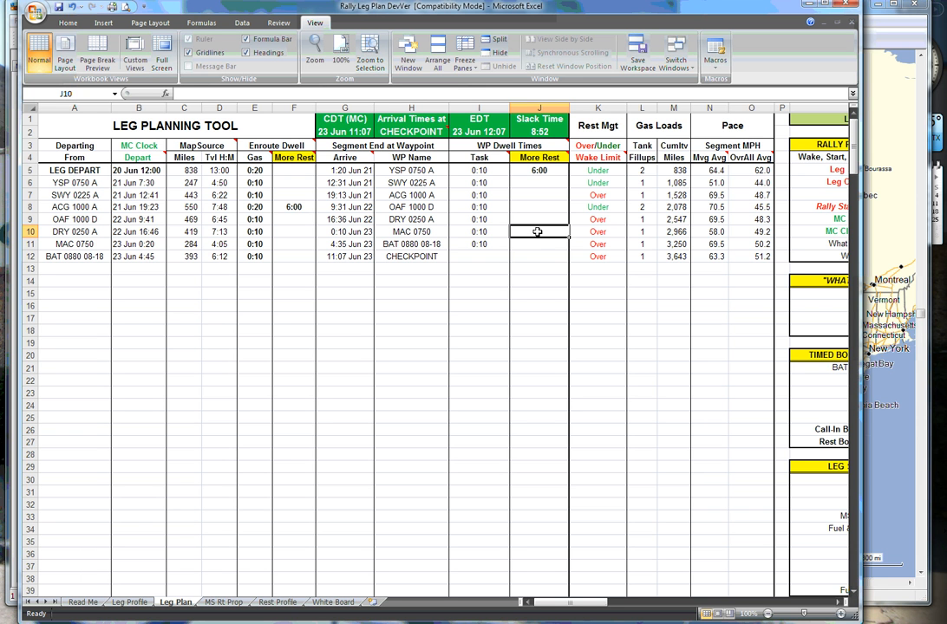
text(6)
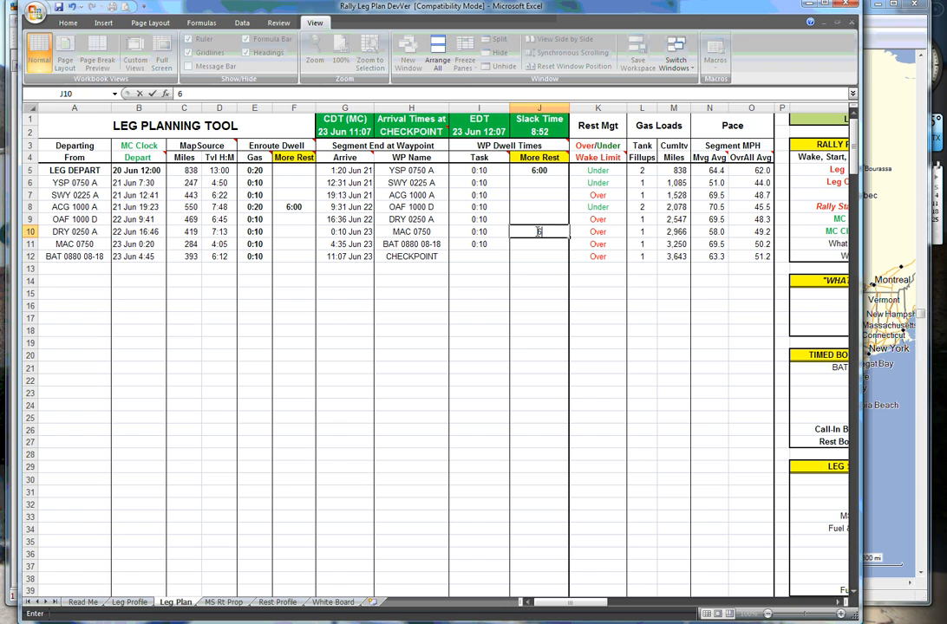
text(:00)
key(Return)
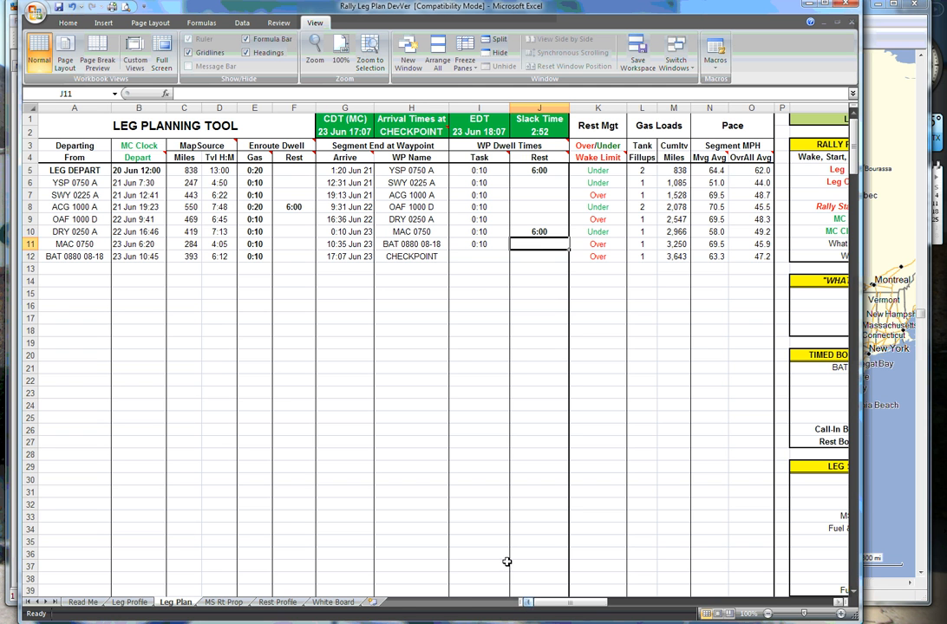
Step: Read the Wake Limit note and review the leg statistics, bonus point stats and rest management tables
drag(556, 603, 507, 513)
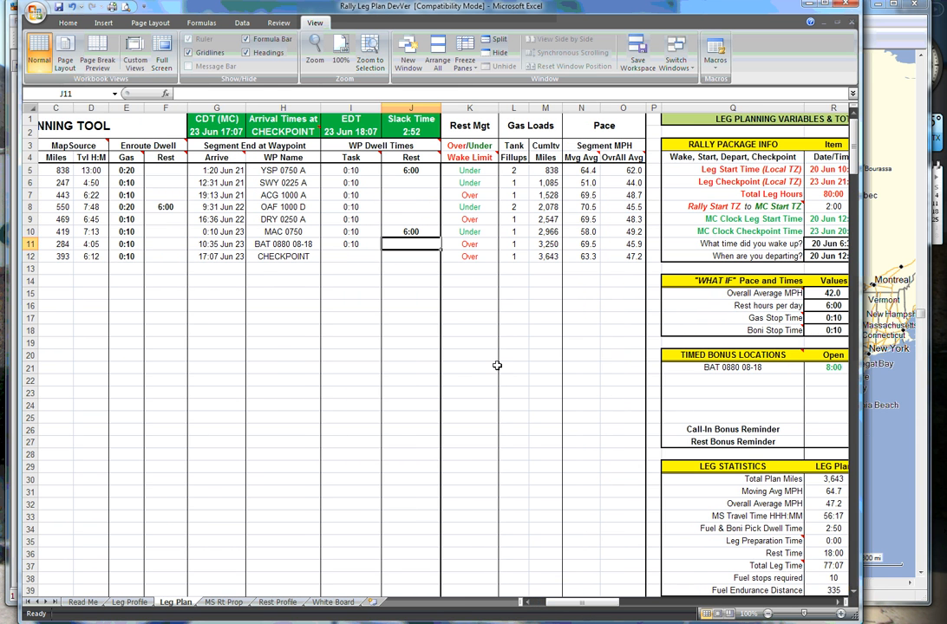
mouse_move(467, 158)
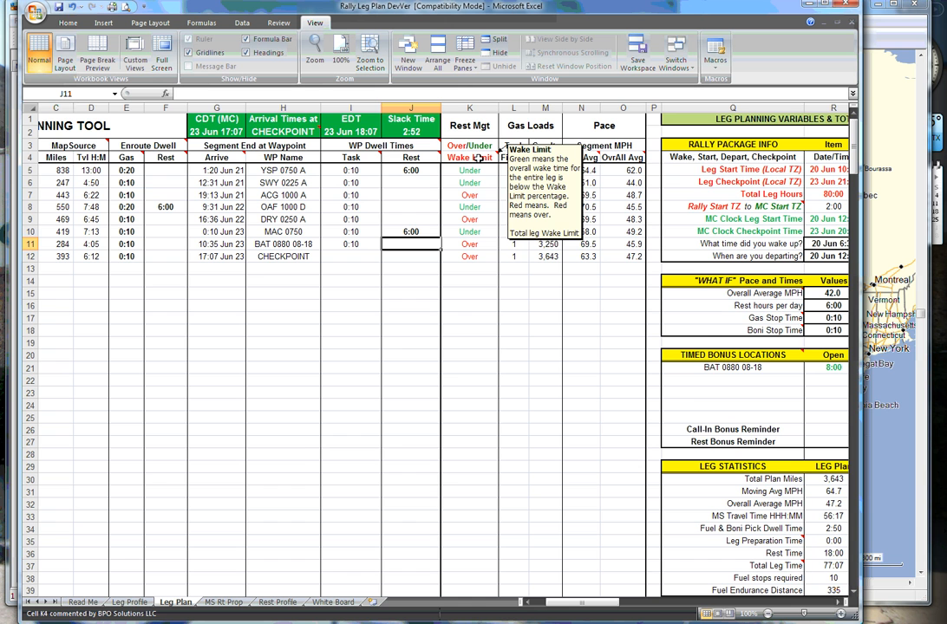
drag(856, 156, 858, 210)
drag(594, 603, 617, 610)
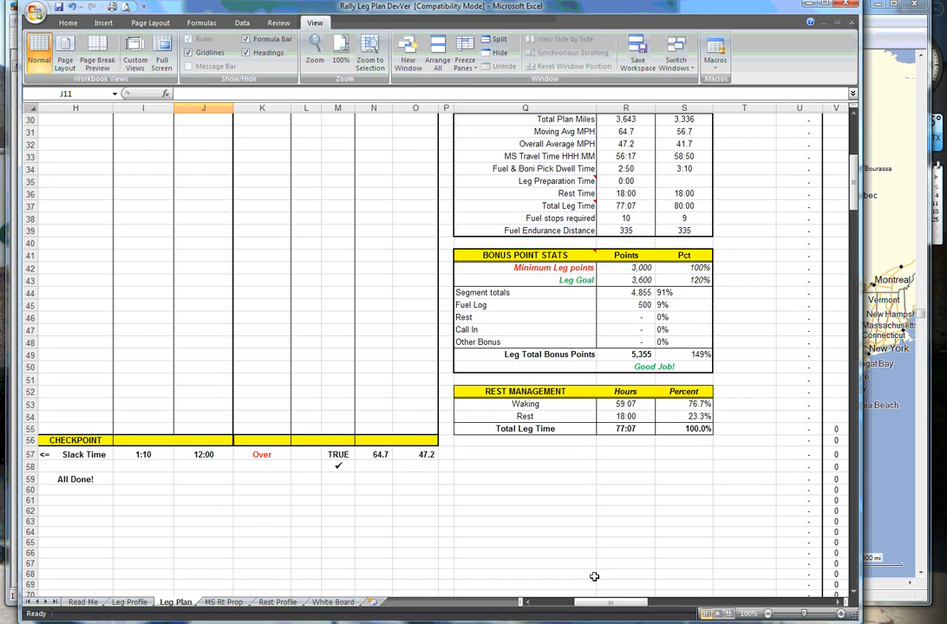
drag(854, 201, 855, 121)
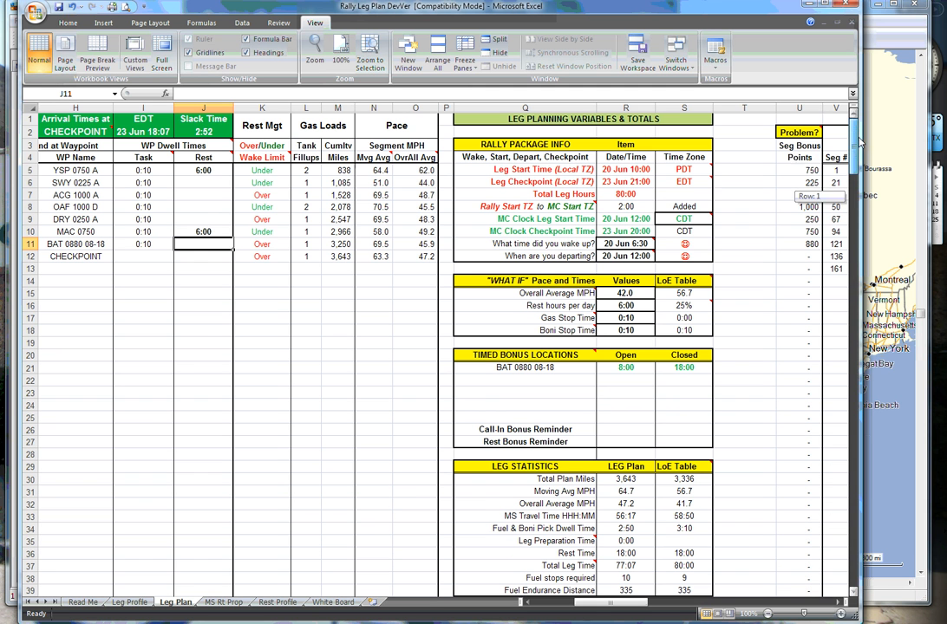
Step: Raise the waypoint rest at MAC 0750 in J10 to 7:00
click(201, 231)
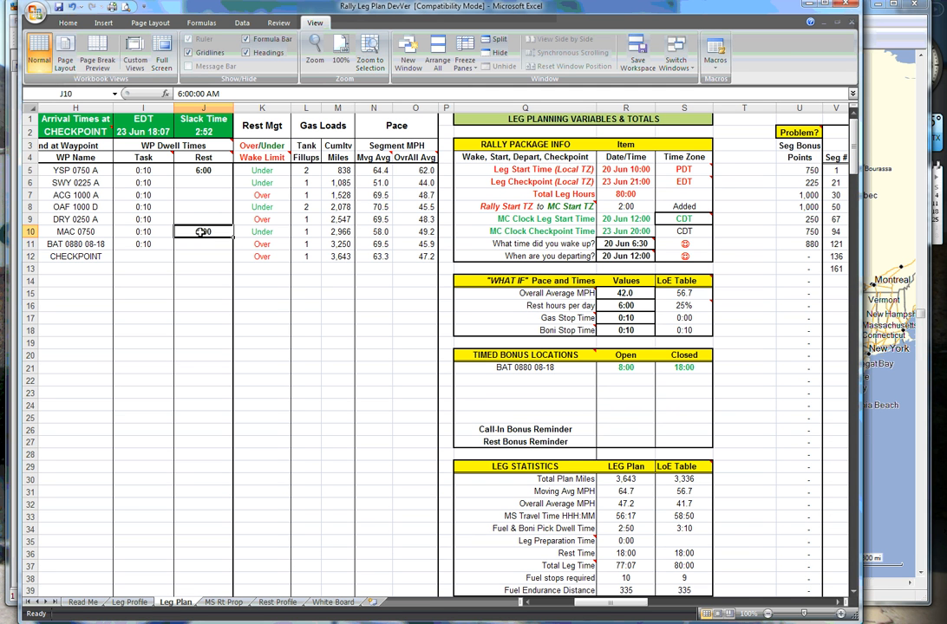
text(7)
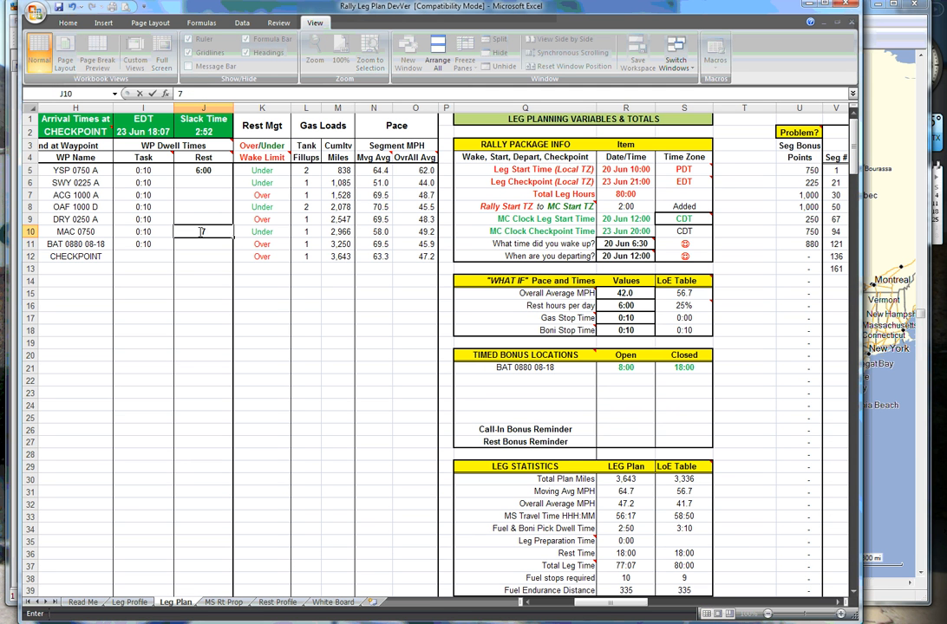
key(Return)
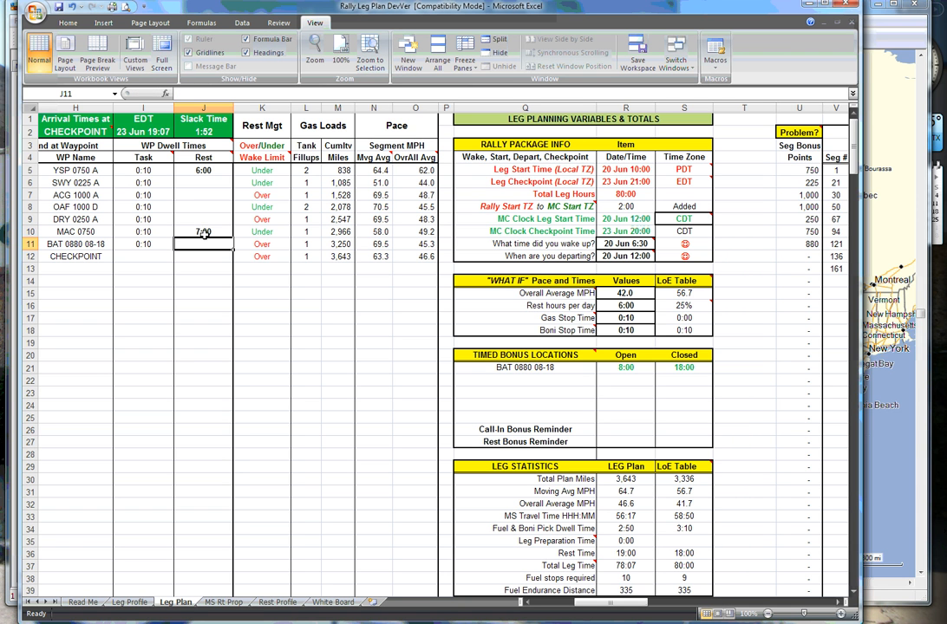
Step: Set the waypoint rest at MAC 0750 in J10 to 8:00 and check the Wake Limit heading
click(203, 233)
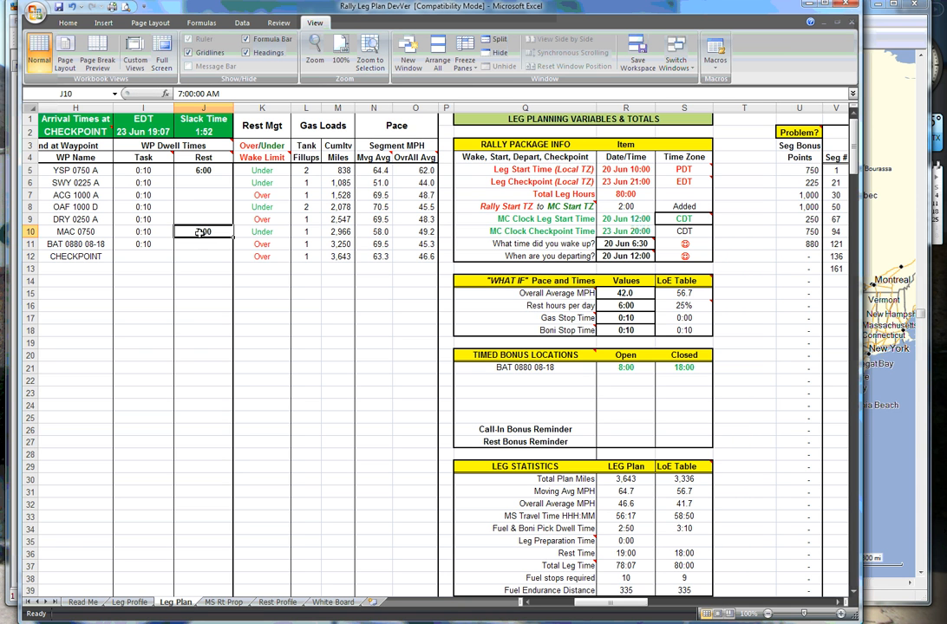
text(8)
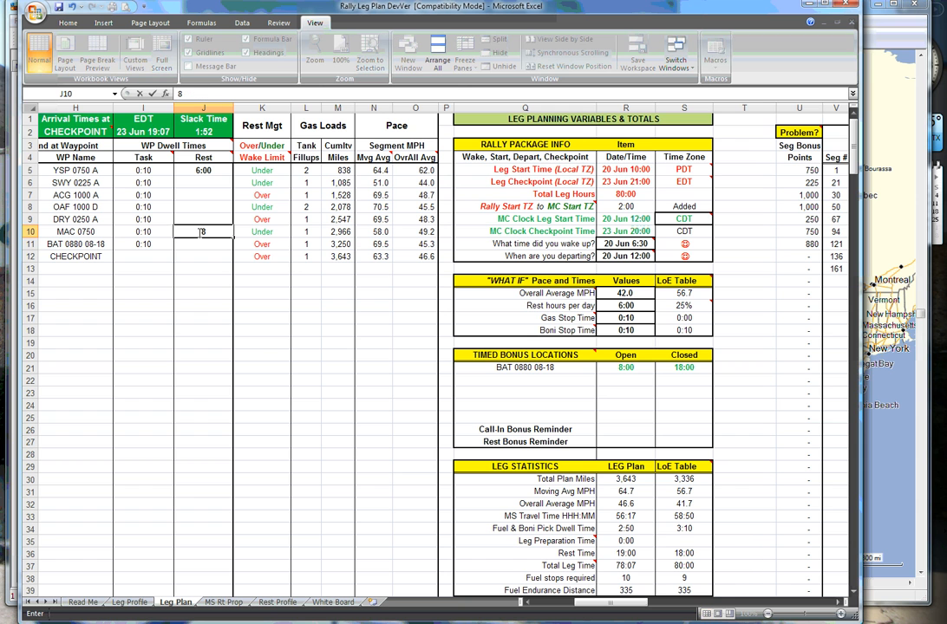
text(:00)
key(Return)
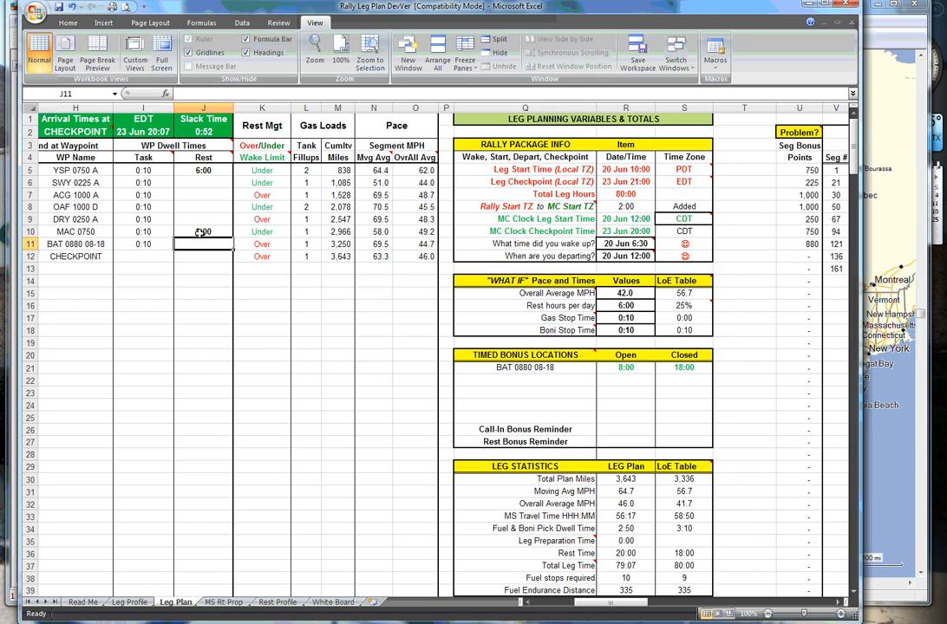
click(260, 157)
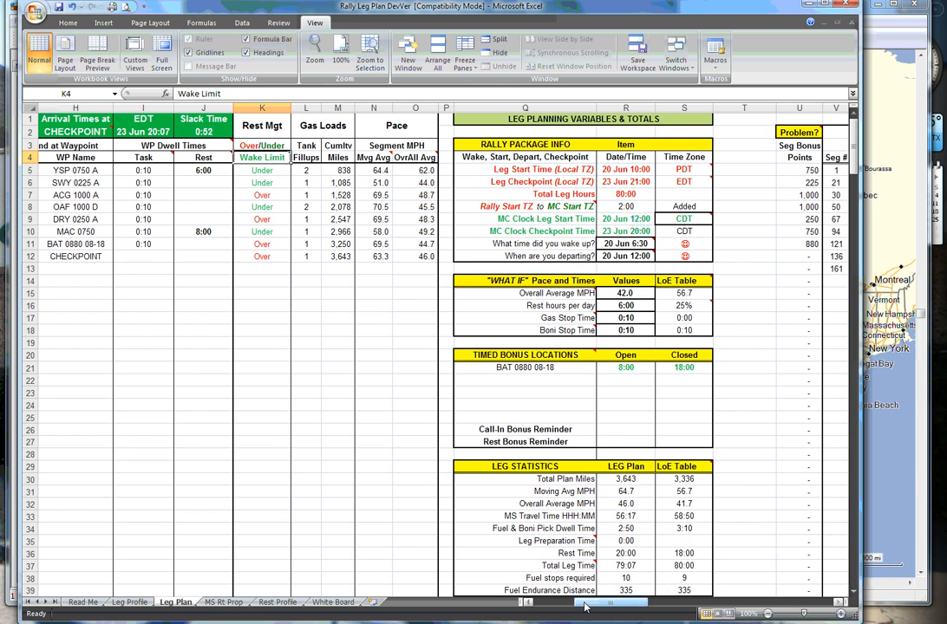
drag(583, 608, 549, 607)
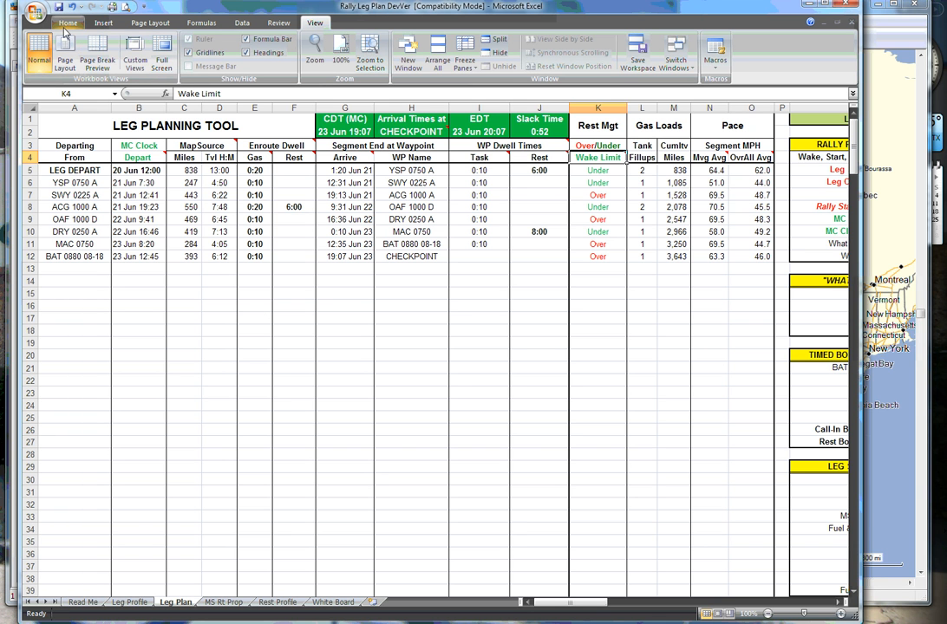
Step: Preview both printed pages of the Leg Plan sheet and return to the worksheet
click(127, 8)
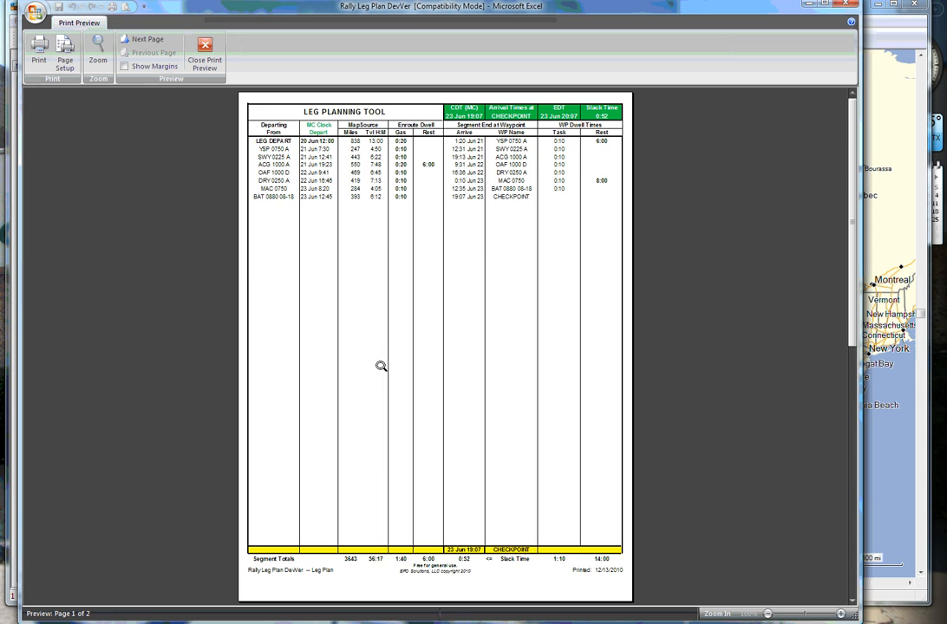
scroll(380, 366, down, 1)
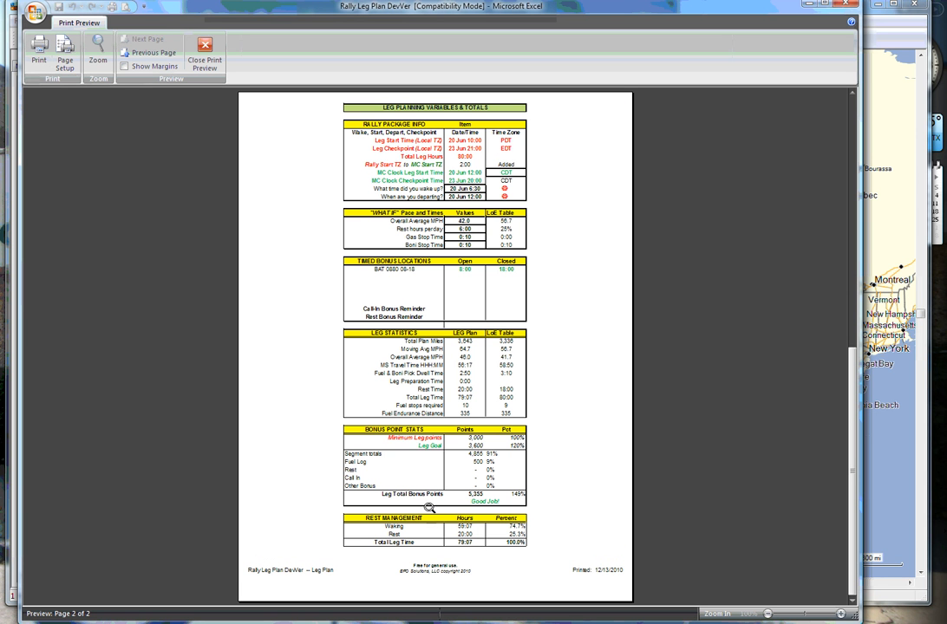
click(206, 49)
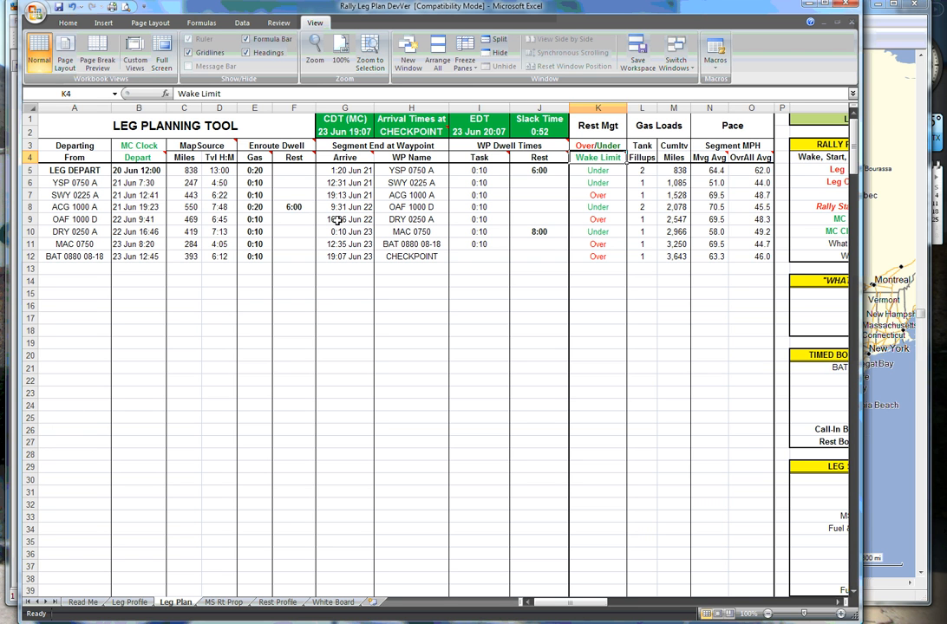
Step: Overwrite the DRY 0250 A departure formula in B10 with the current date and time, 12/13/2010 10:54:40 AM
click(135, 231)
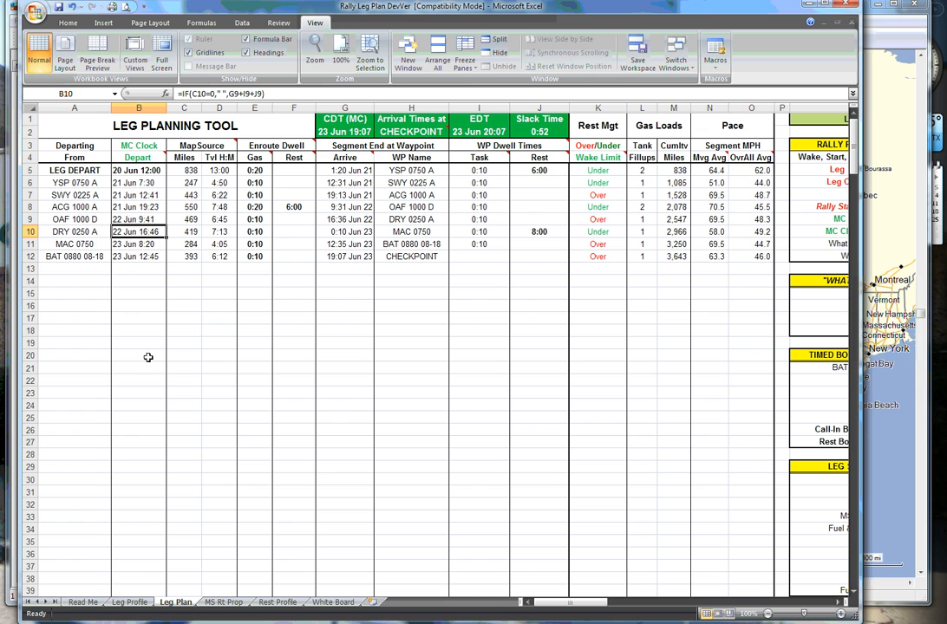
double_click(129, 231)
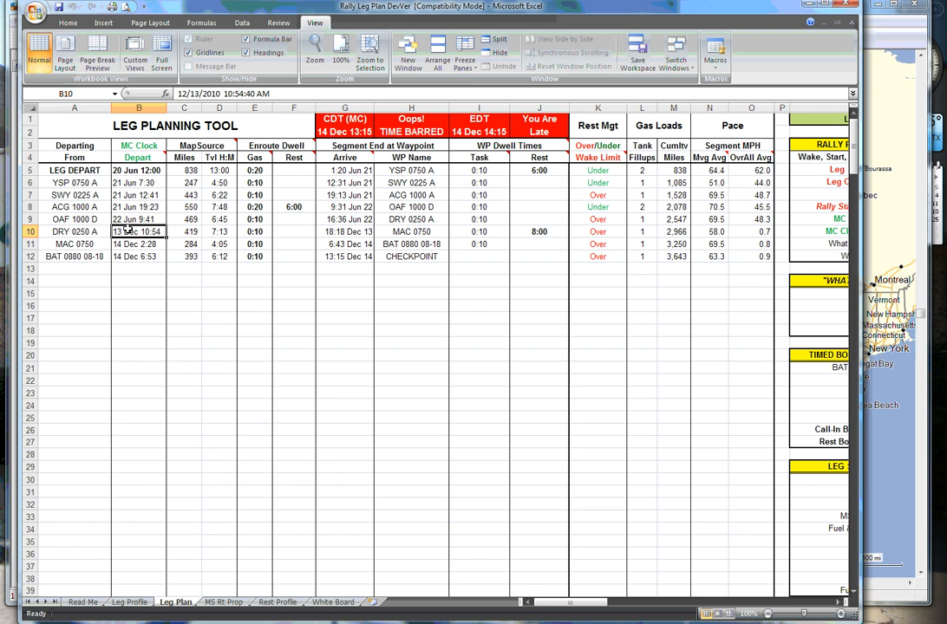
mouse_move(567, 603)
mouse_down()
mouse_move(612, 614)
mouse_move(558, 607)
mouse_up()
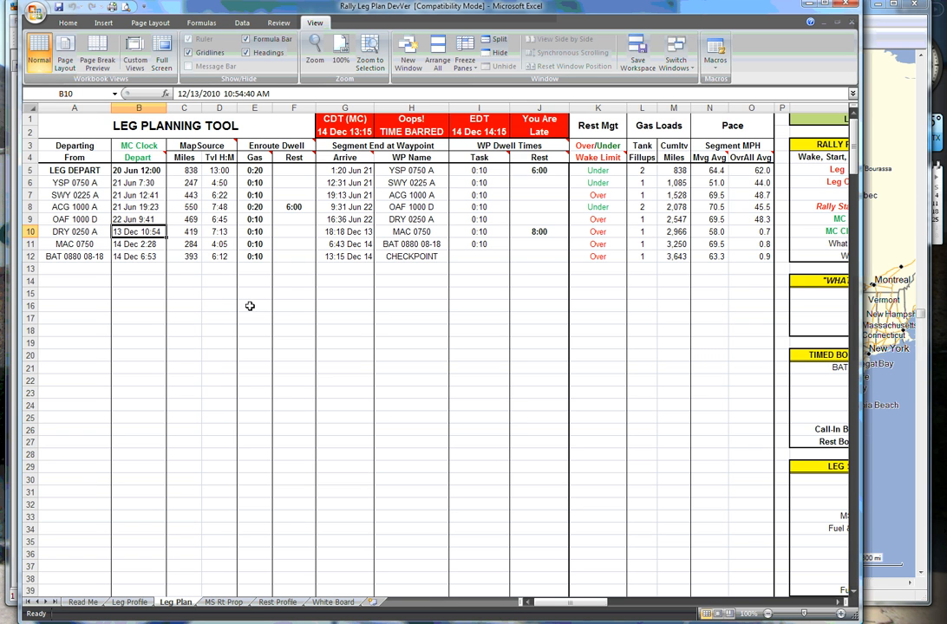
Step: Restore the departure formula in B10 by copying it from B11 on the MAC 0750 row
click(134, 245)
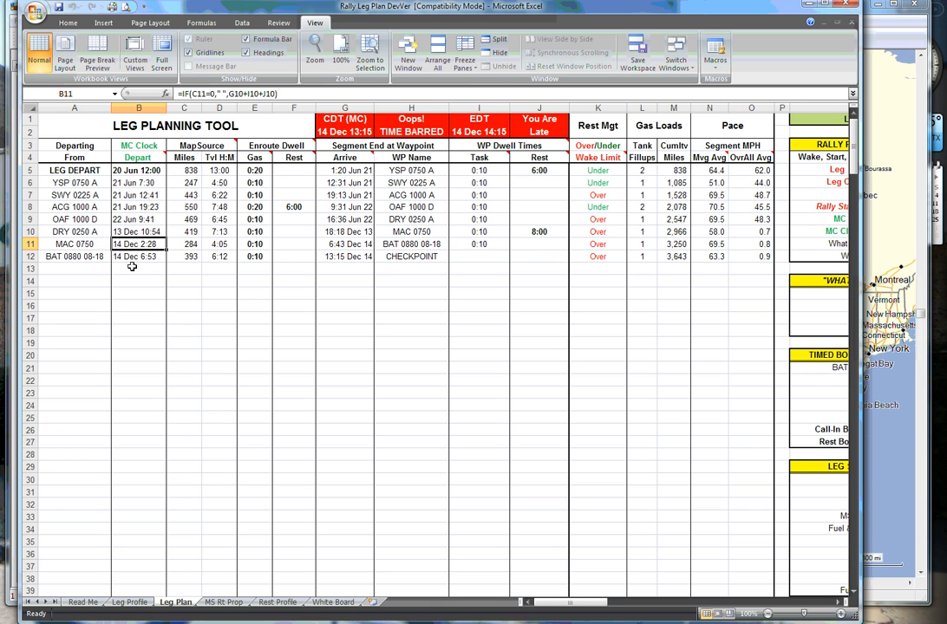
key(ctrl+c)
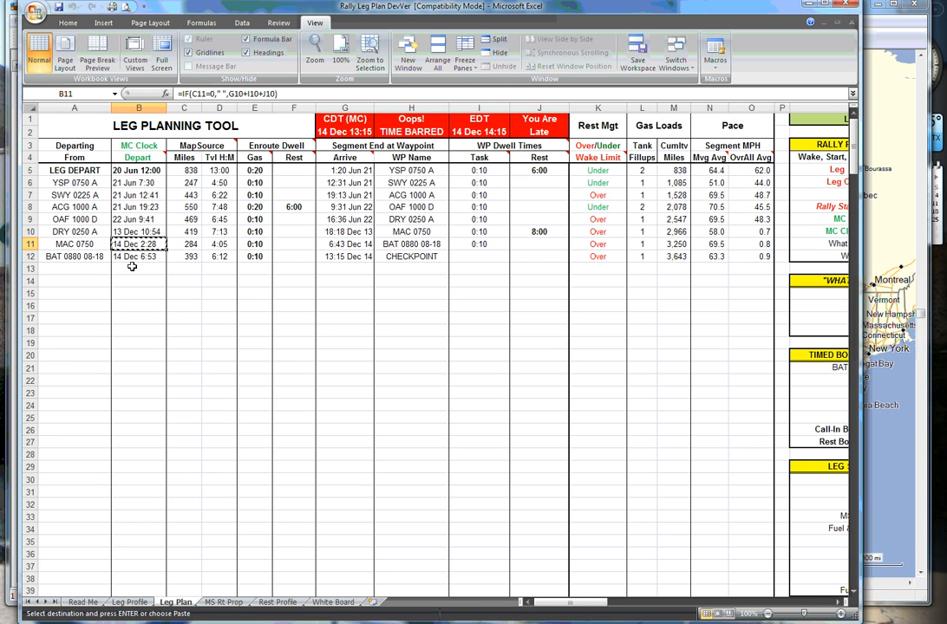
key(Up)
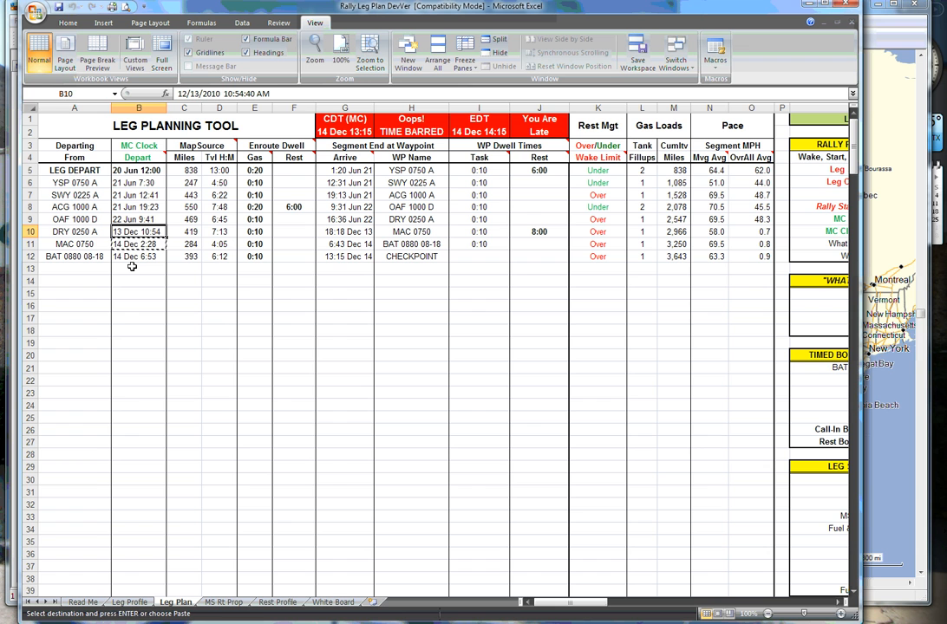
key(Return)
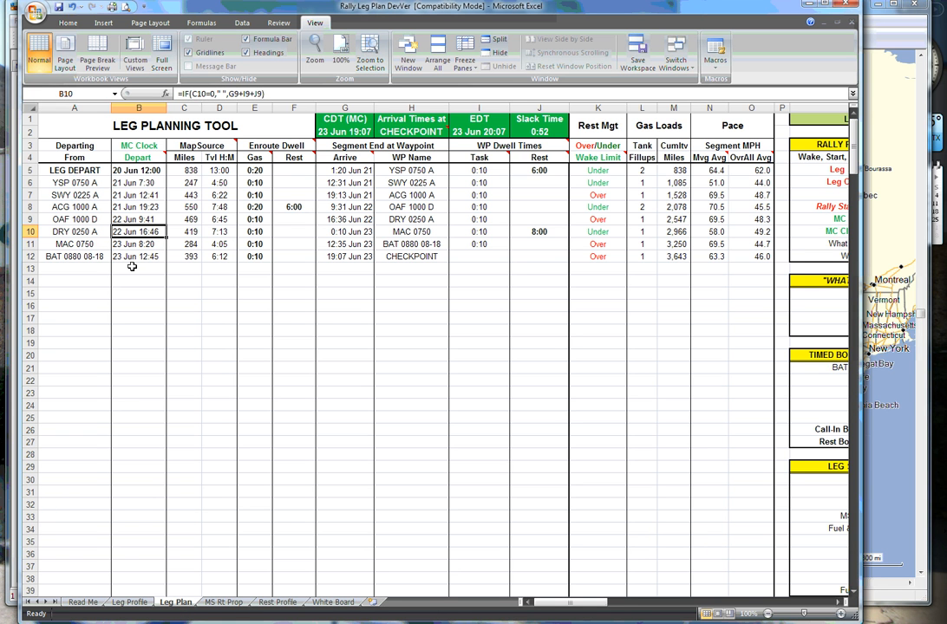
Step: Look over the Leg Profile and MS Rt Prop sheets and read the cell notes there and on the Leg Plan headings
click(130, 602)
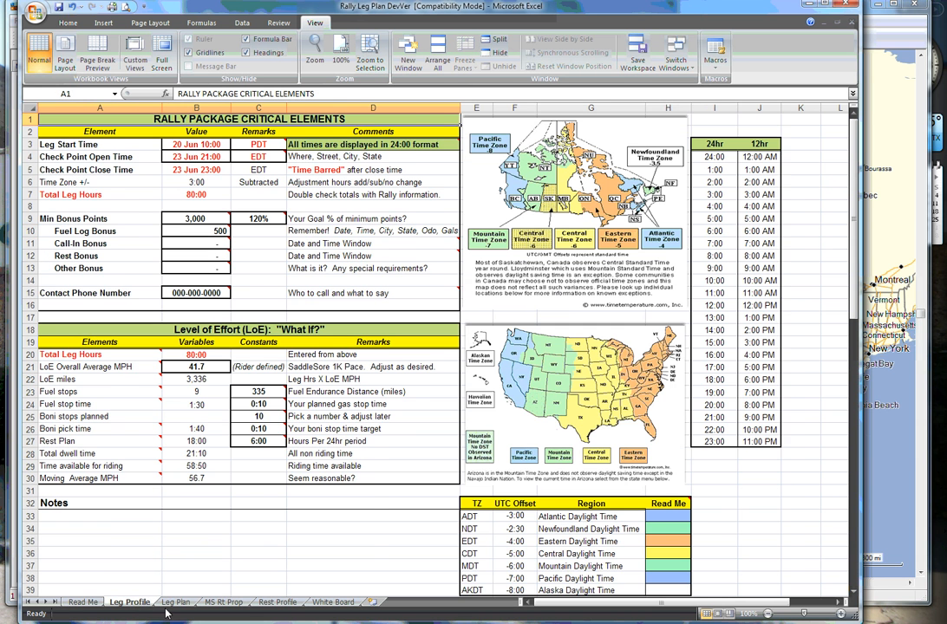
click(174, 602)
click(224, 602)
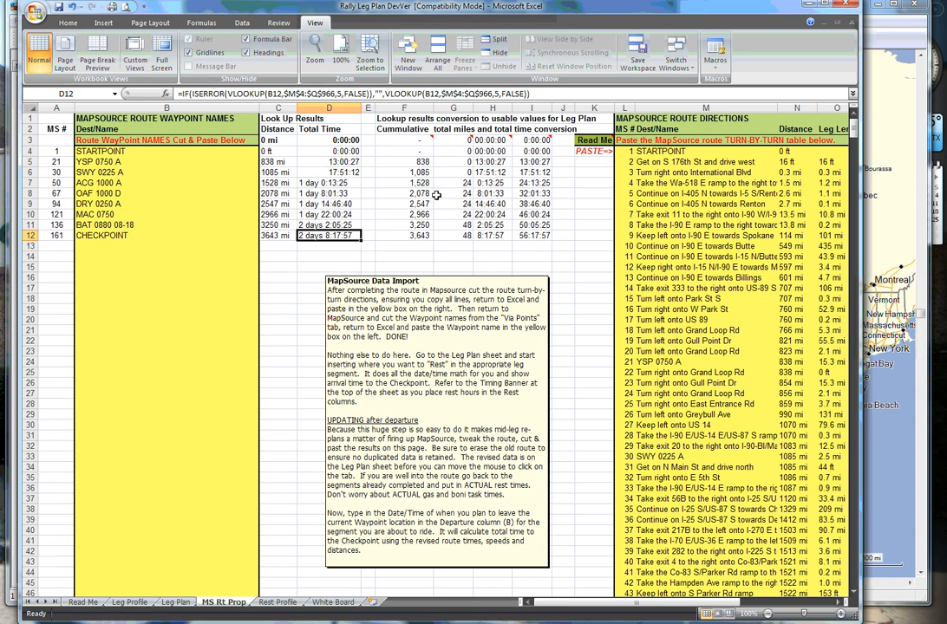
mouse_move(469, 139)
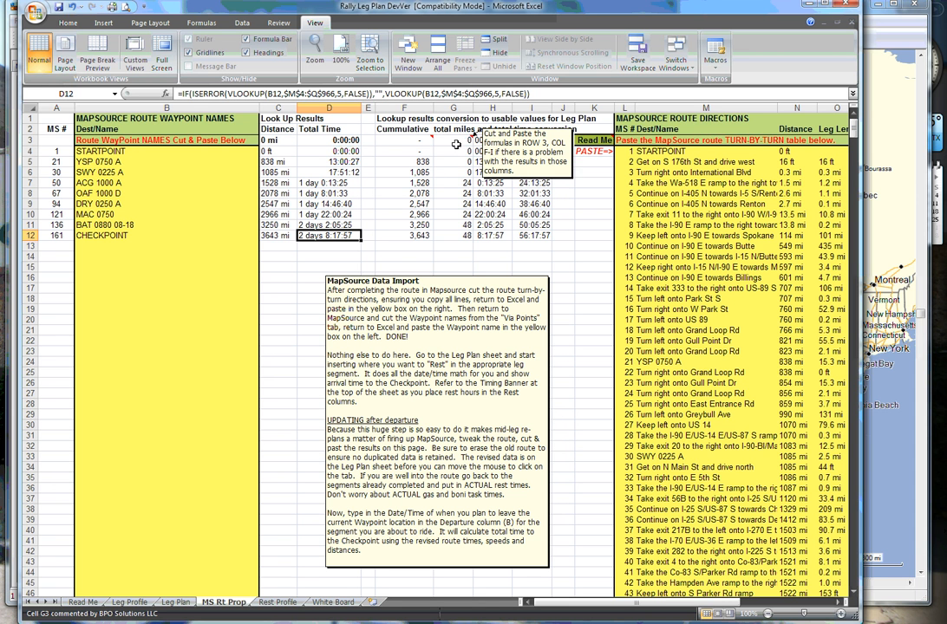
mouse_move(428, 141)
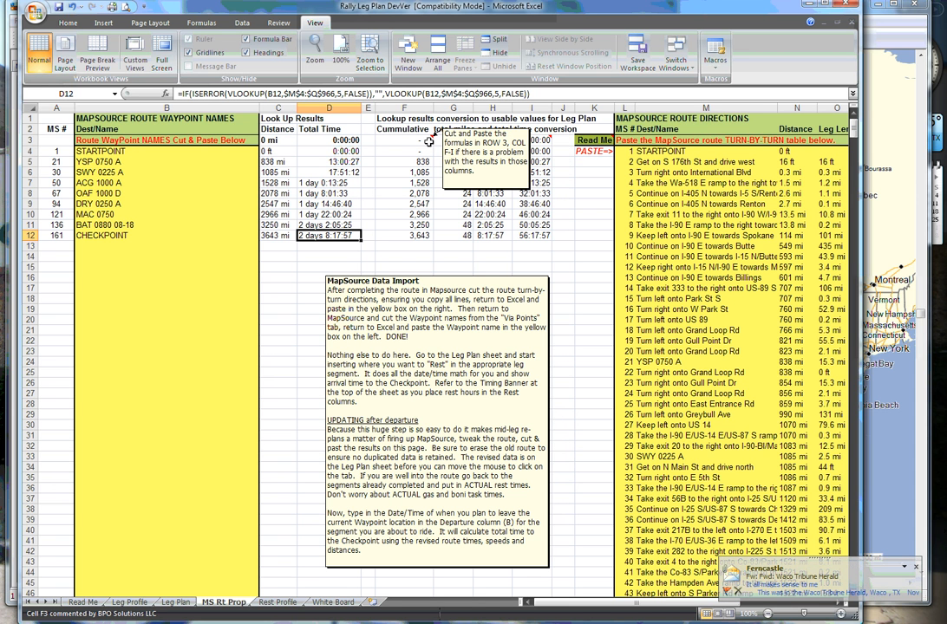
key(ctrl+Page_Up)
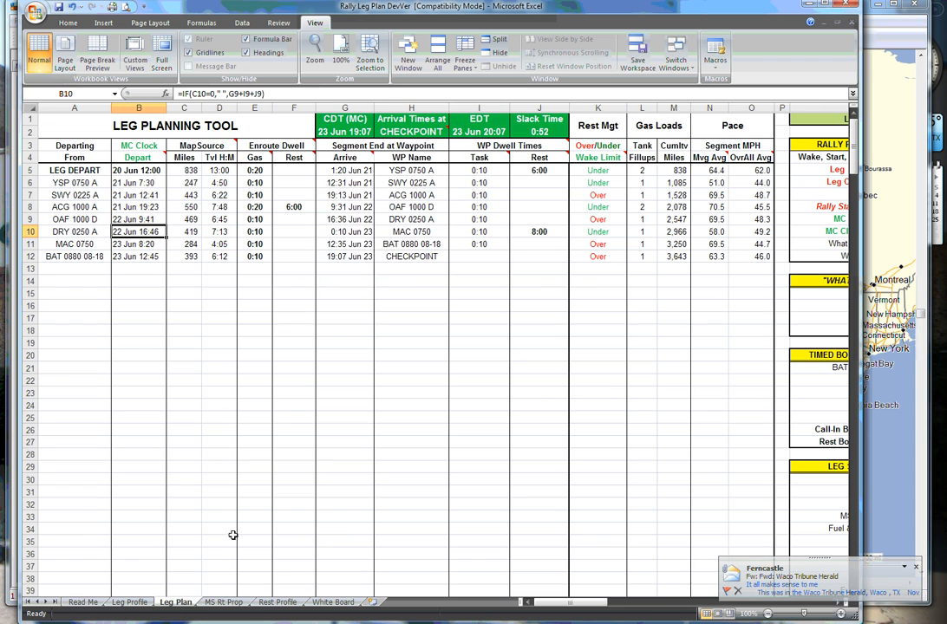
mouse_move(305, 157)
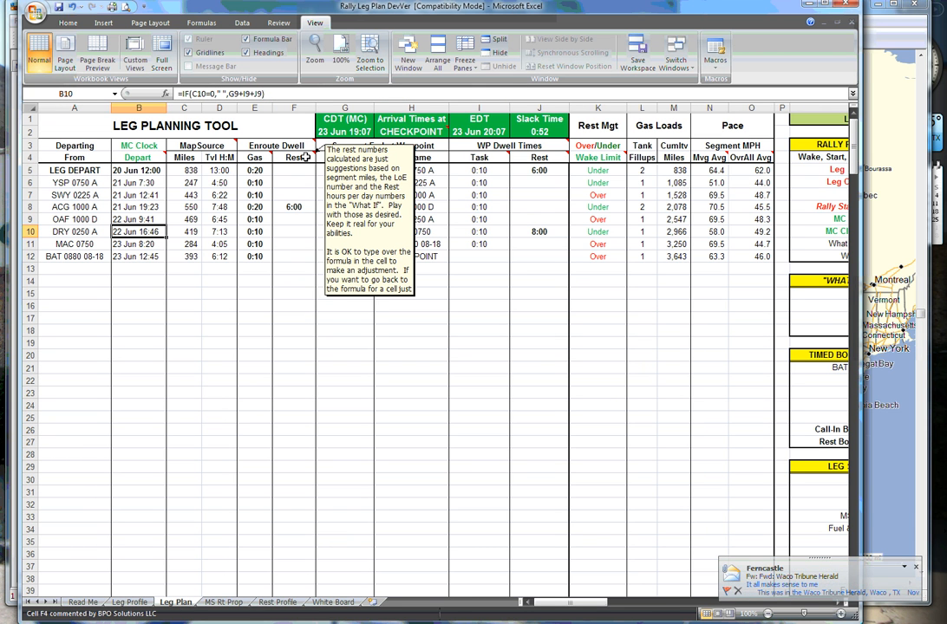
mouse_move(227, 144)
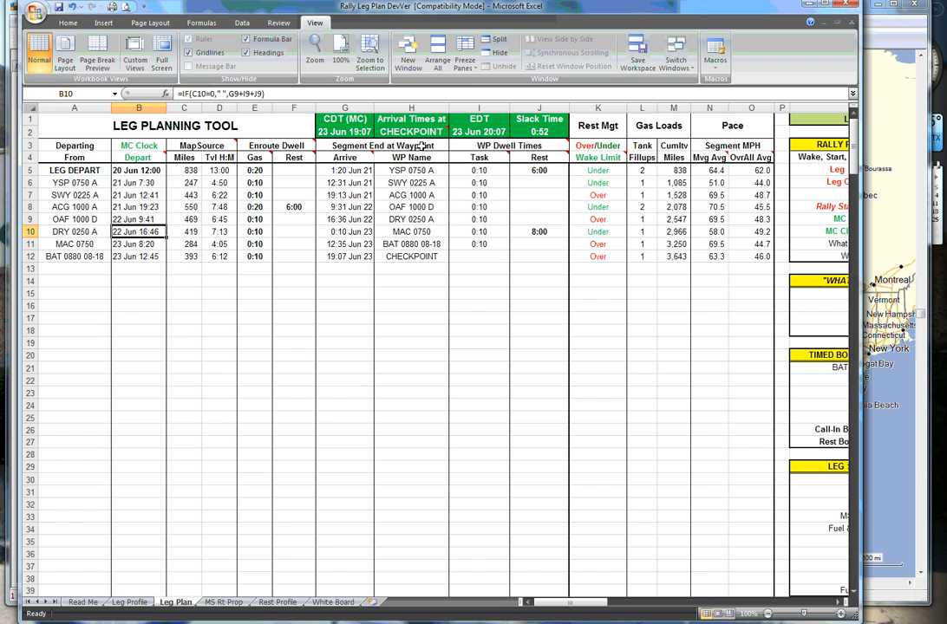
mouse_move(606, 155)
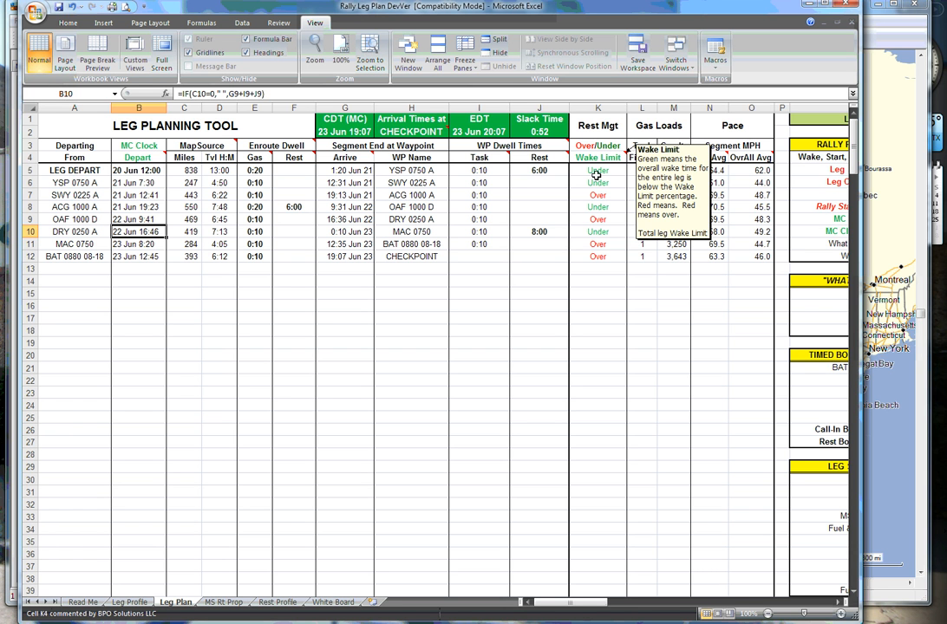